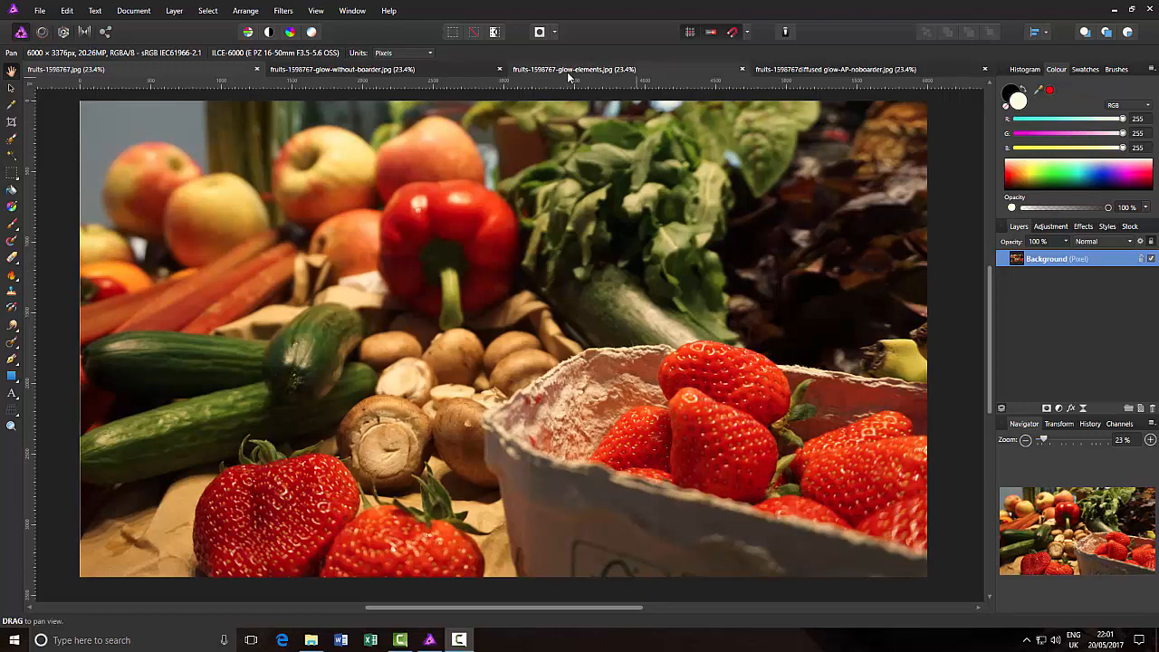
# Compare the original fruit photo with the glow-without-boarder, glow-elements and diffused glow versions in the other open documents.
pyautogui.click(597, 69)
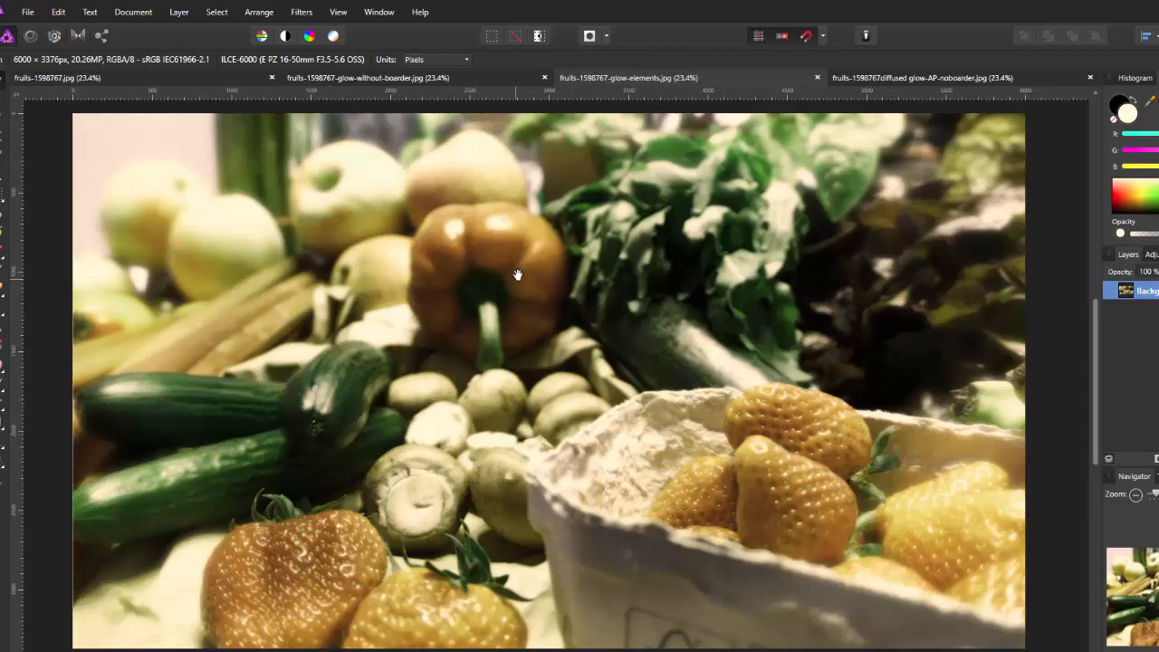
pyautogui.click(479, 76)
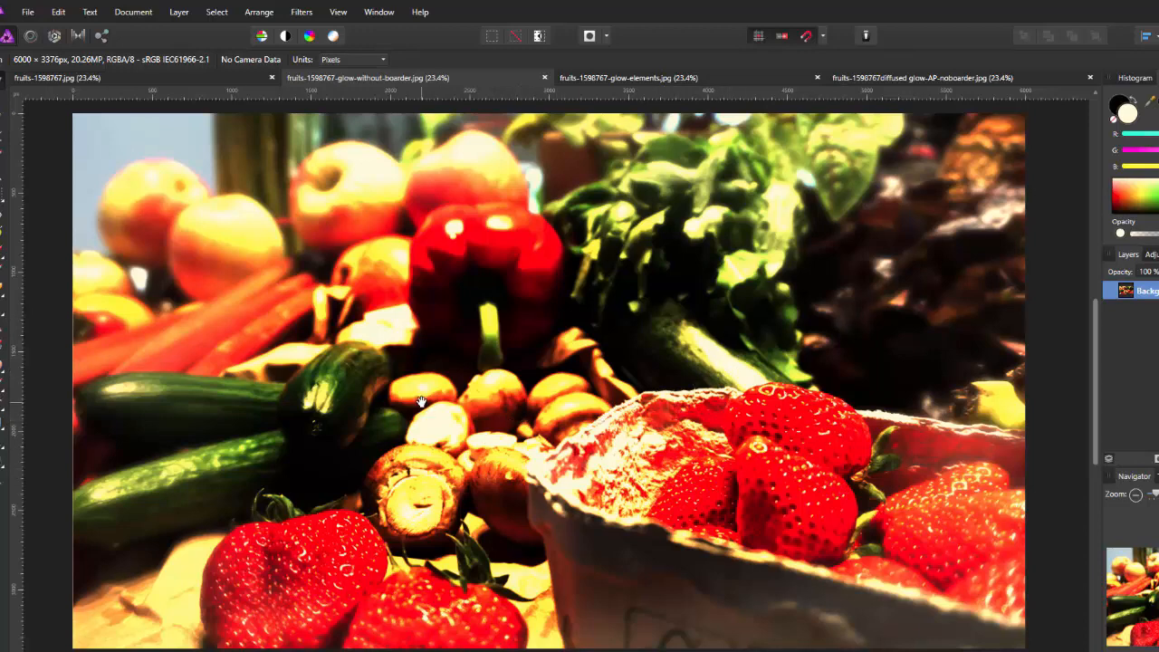
pyautogui.click(720, 78)
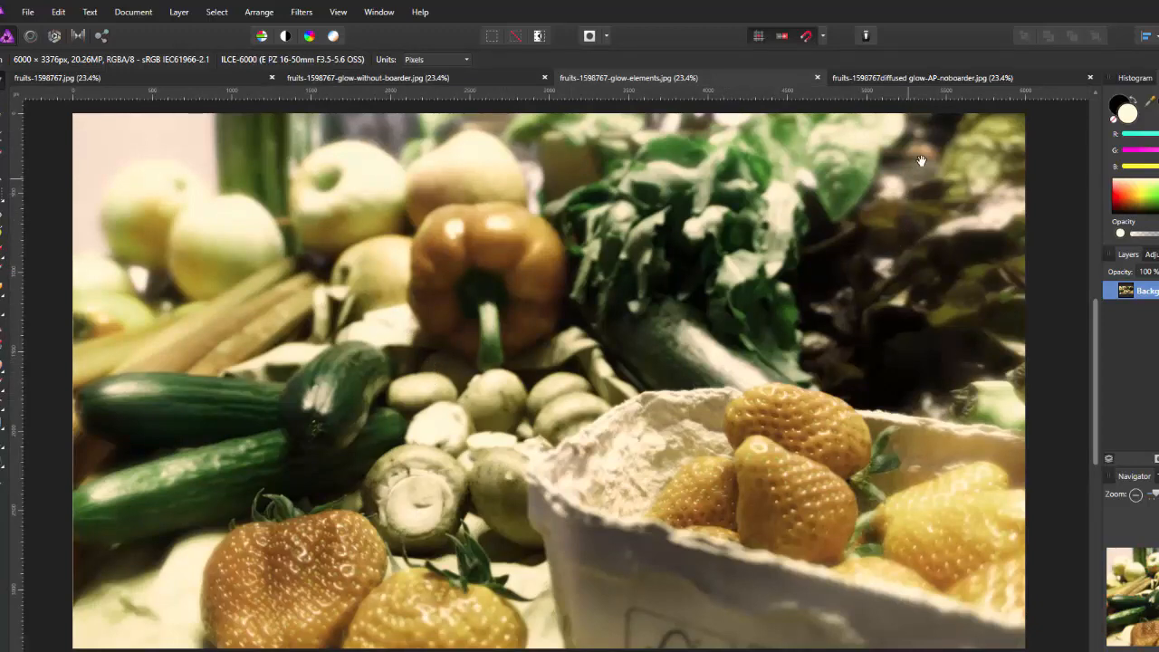
pyautogui.click(975, 83)
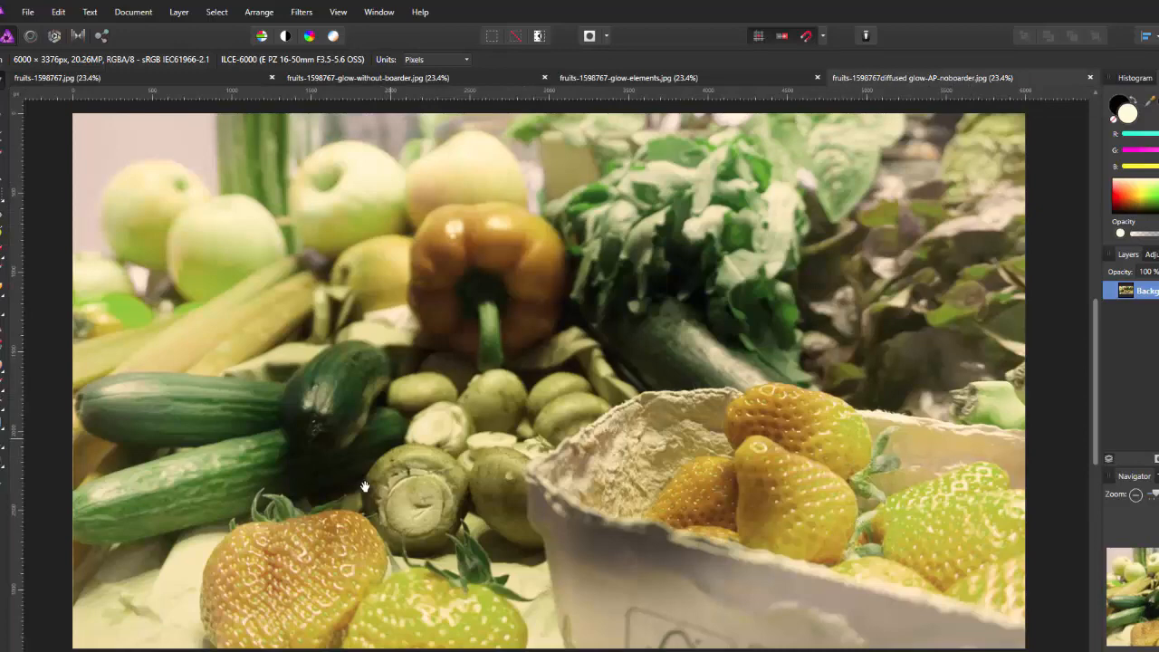
pyautogui.click(754, 76)
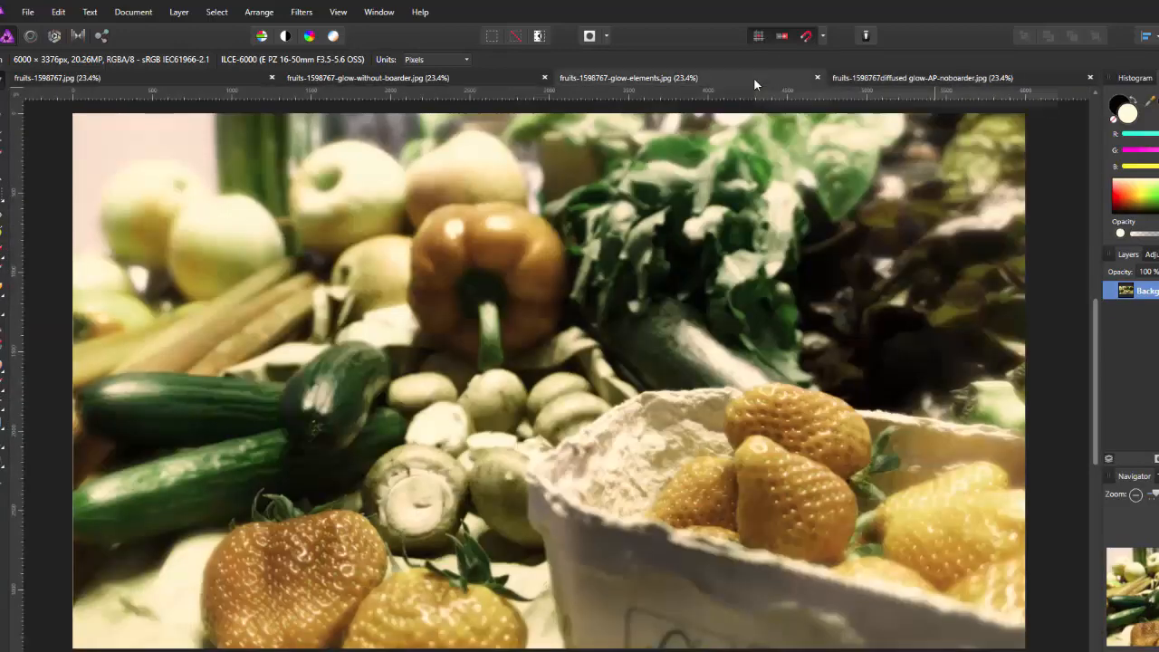
pyautogui.click(920, 79)
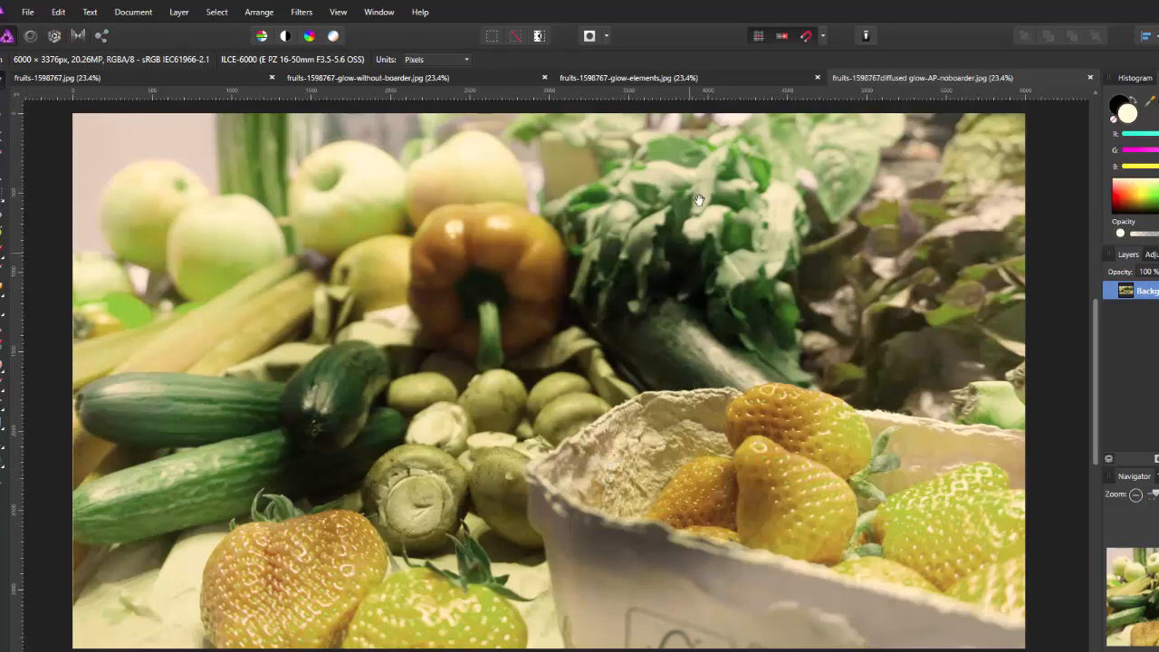
pyautogui.click(726, 80)
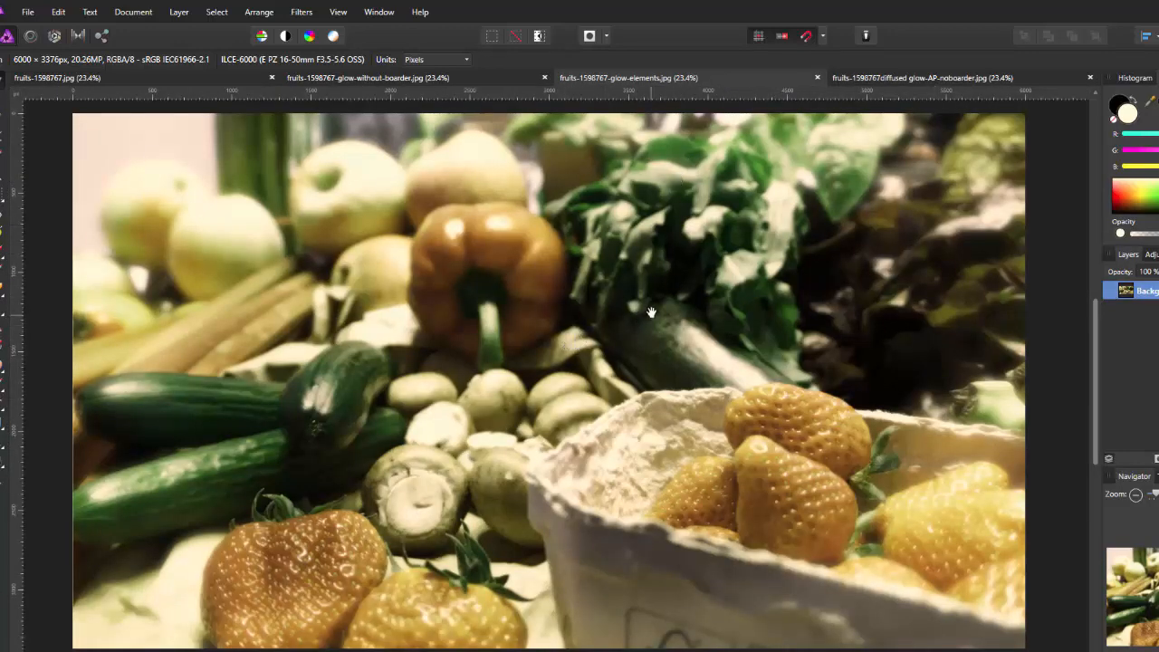
pyautogui.click(453, 80)
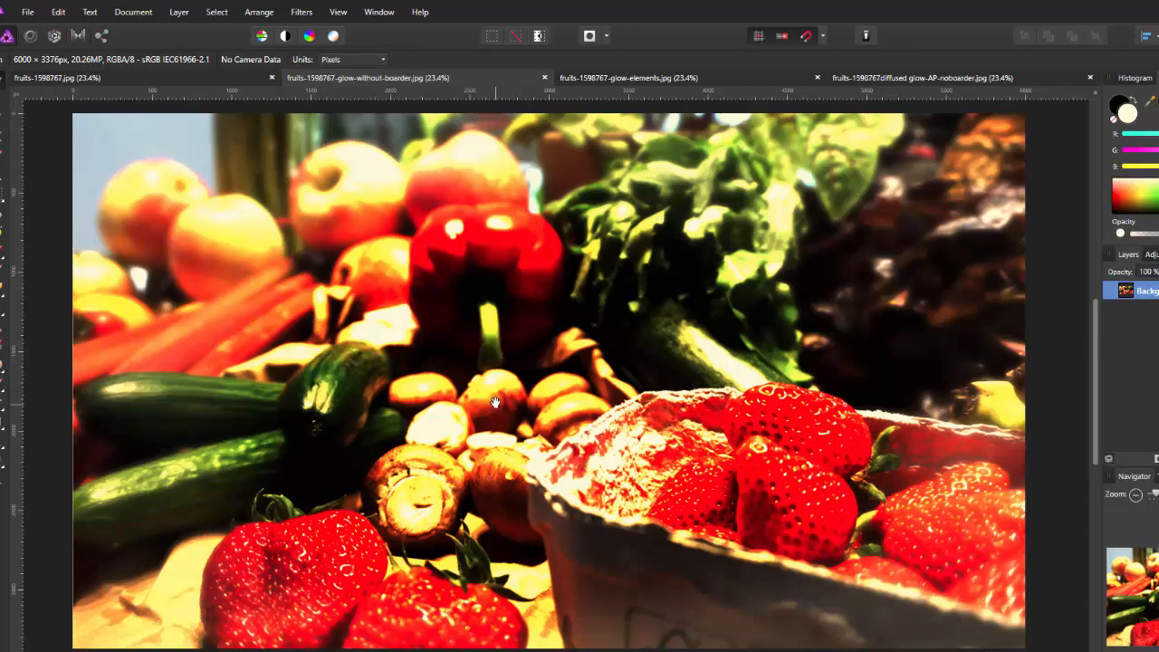
pyautogui.click(184, 78)
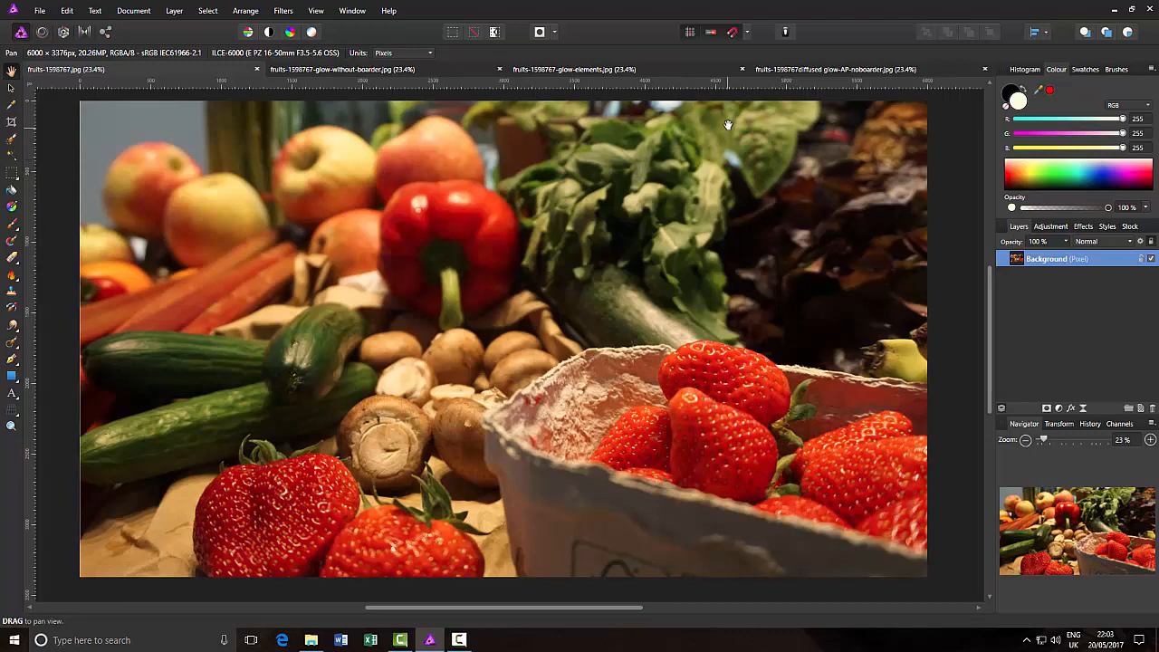
pyautogui.click(687, 68)
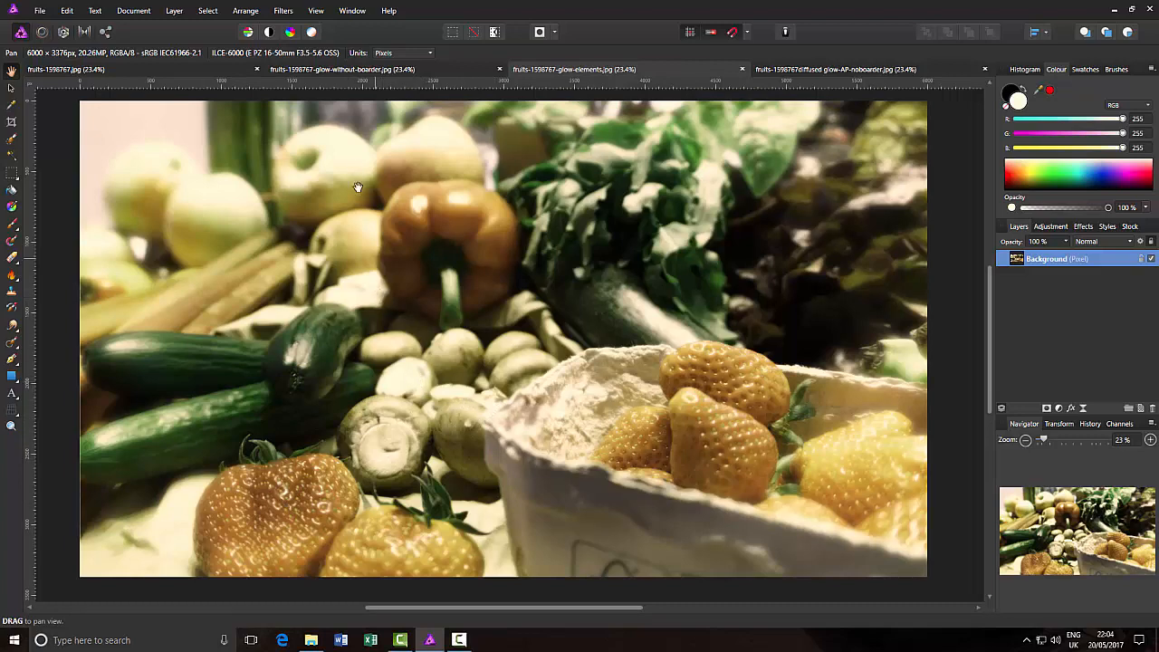
pyautogui.click(344, 71)
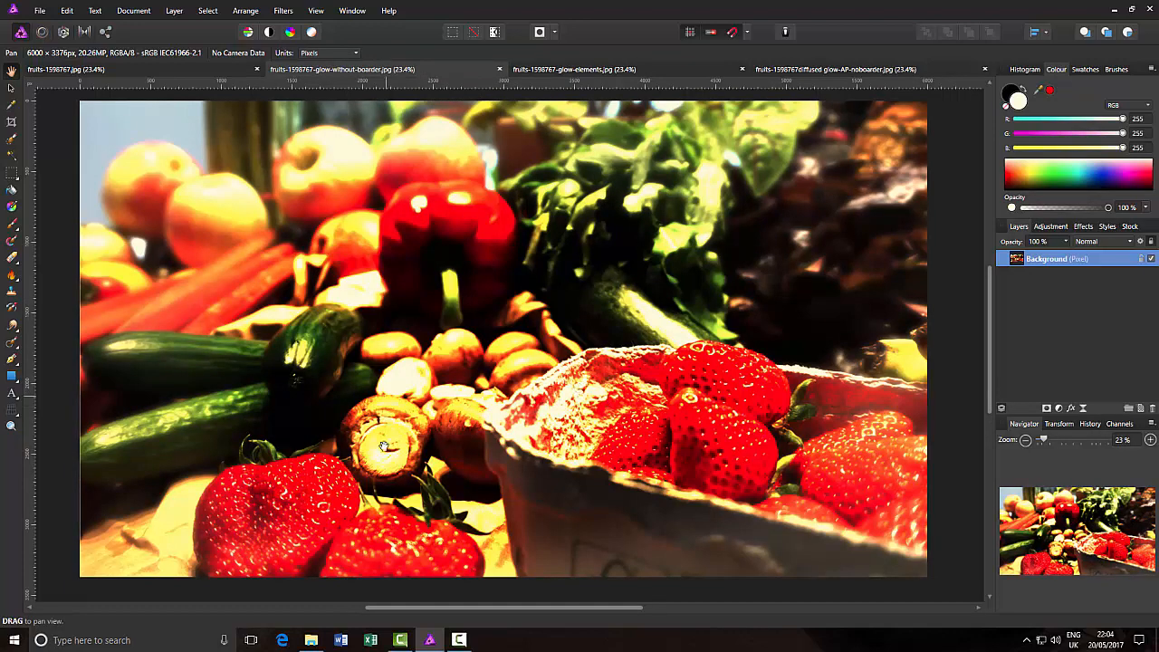
# Return to the original fruits-1598767.jpg document and duplicate its Background layer.
pyautogui.click(192, 68)
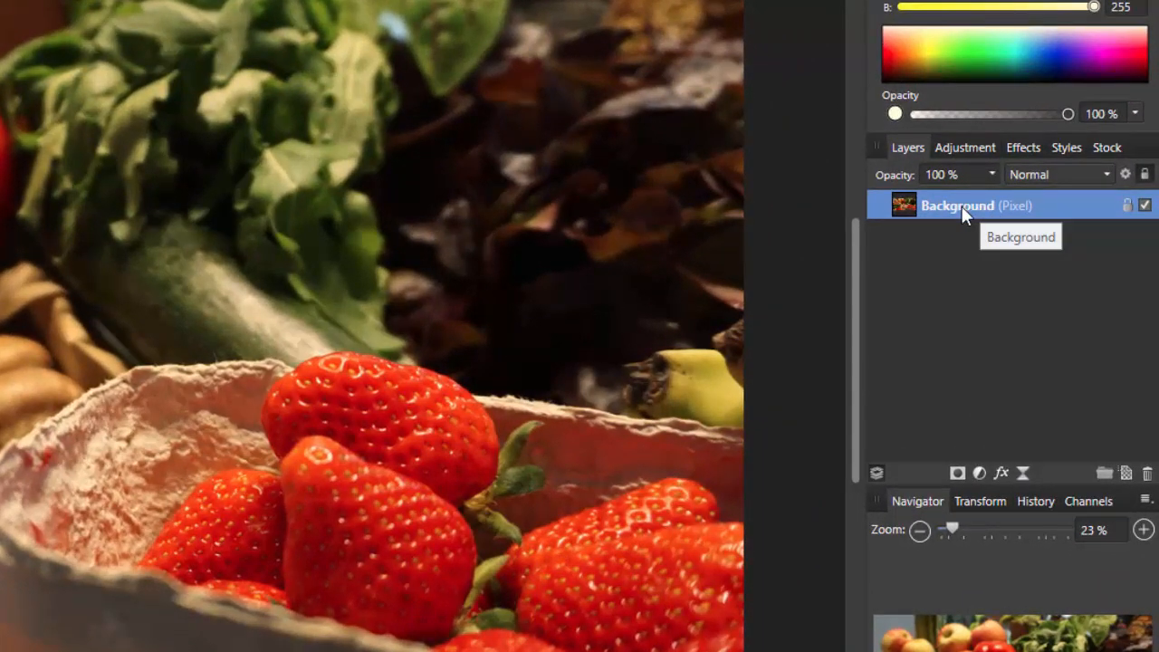
pyautogui.rightClick(962, 206)
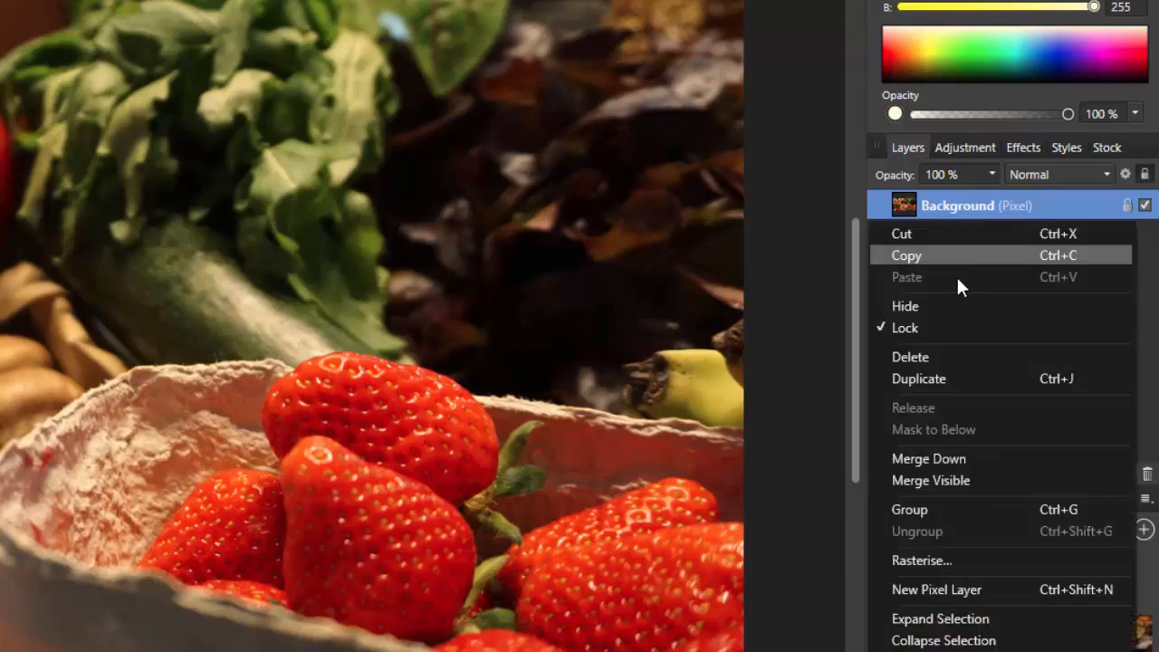
pyautogui.click(1044, 375)
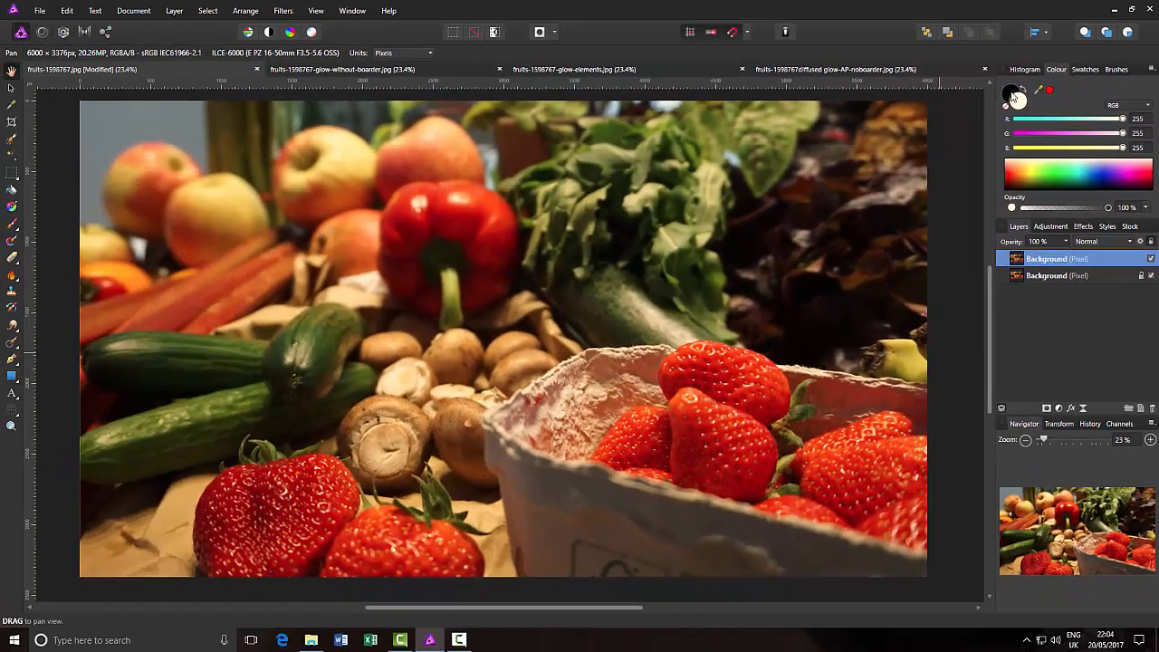
# Make black the active colour and set the duplicated Background layer's blend mode to Glow.
pyautogui.click(1013, 94)
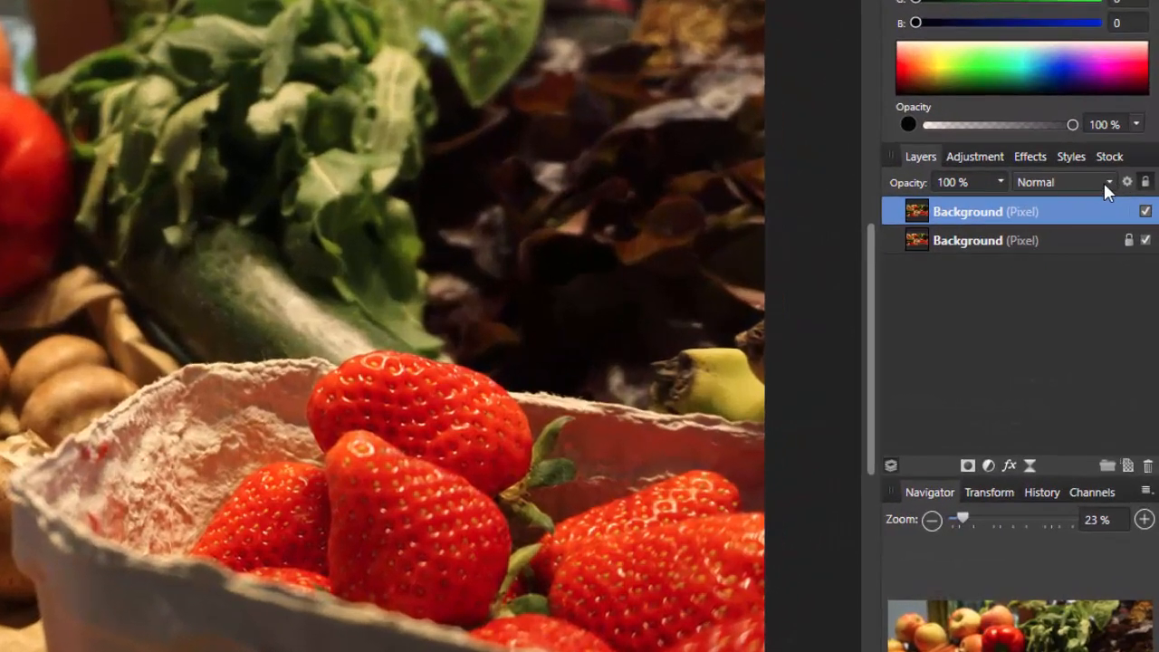
pyautogui.click(1107, 182)
pyautogui.scroll(-5, 1126, 362)
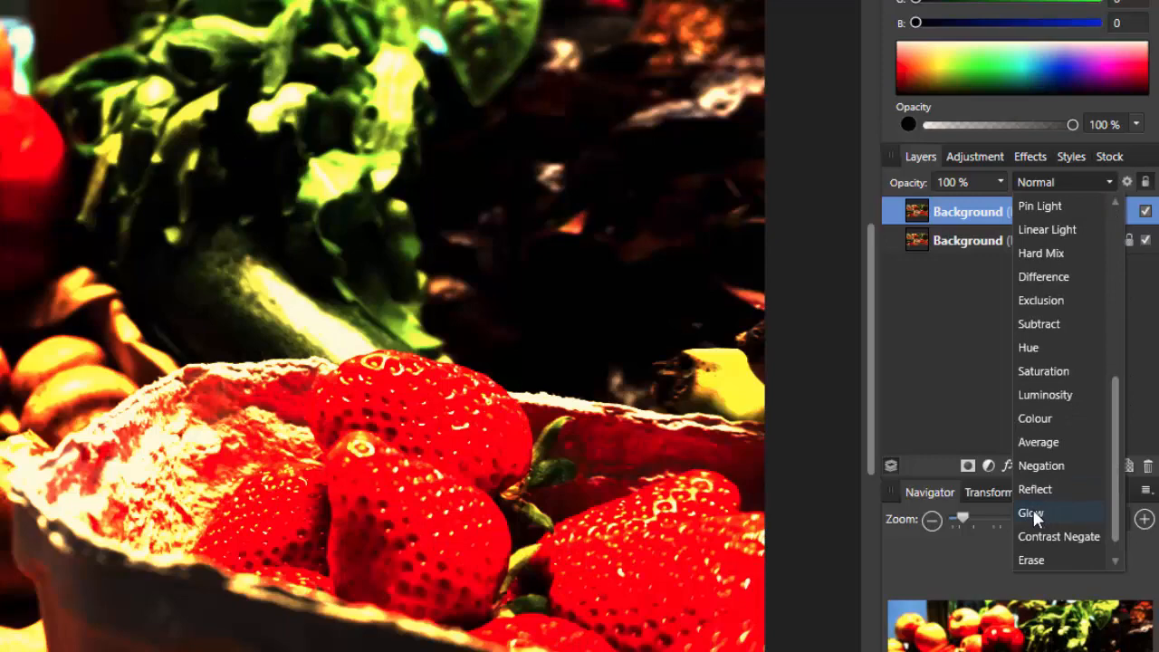
pyautogui.click(1033, 513)
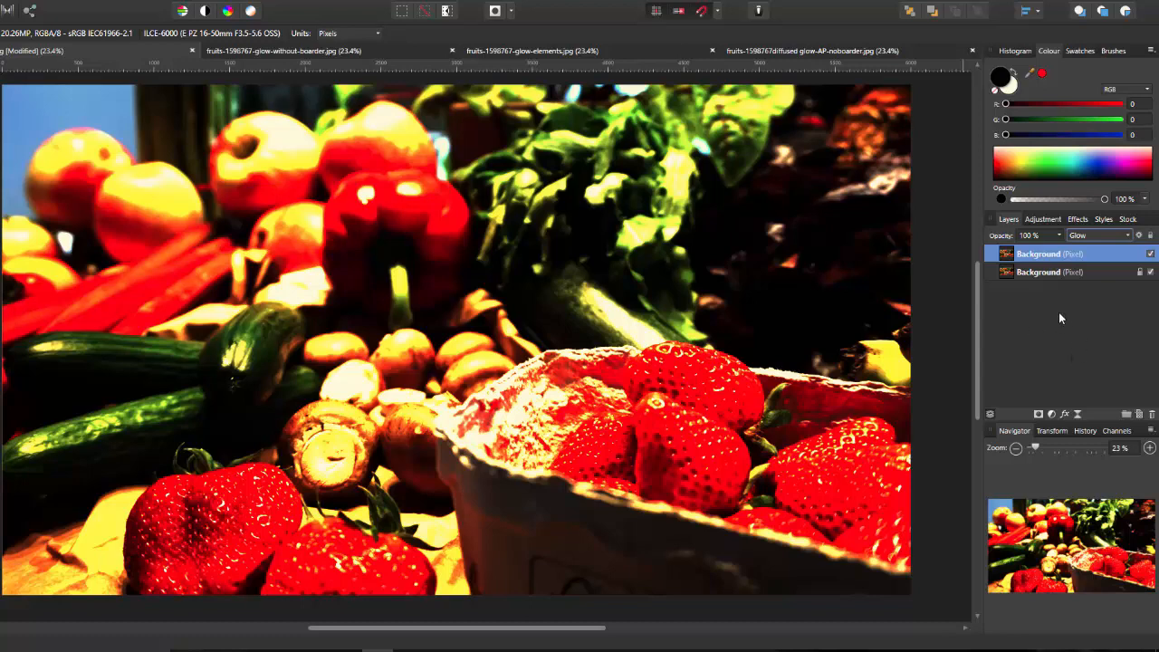
# Duplicate the Glow layer and set the new top copy's blend mode to Screen.
pyautogui.rightClick(1055, 260)
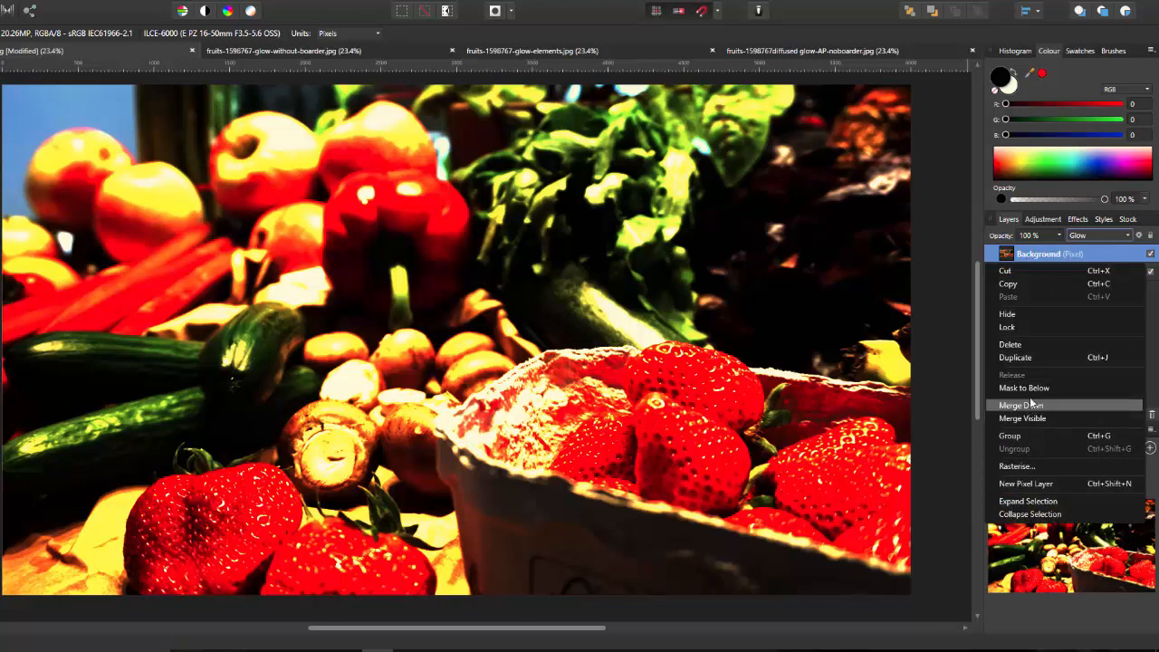
pyautogui.click(1021, 359)
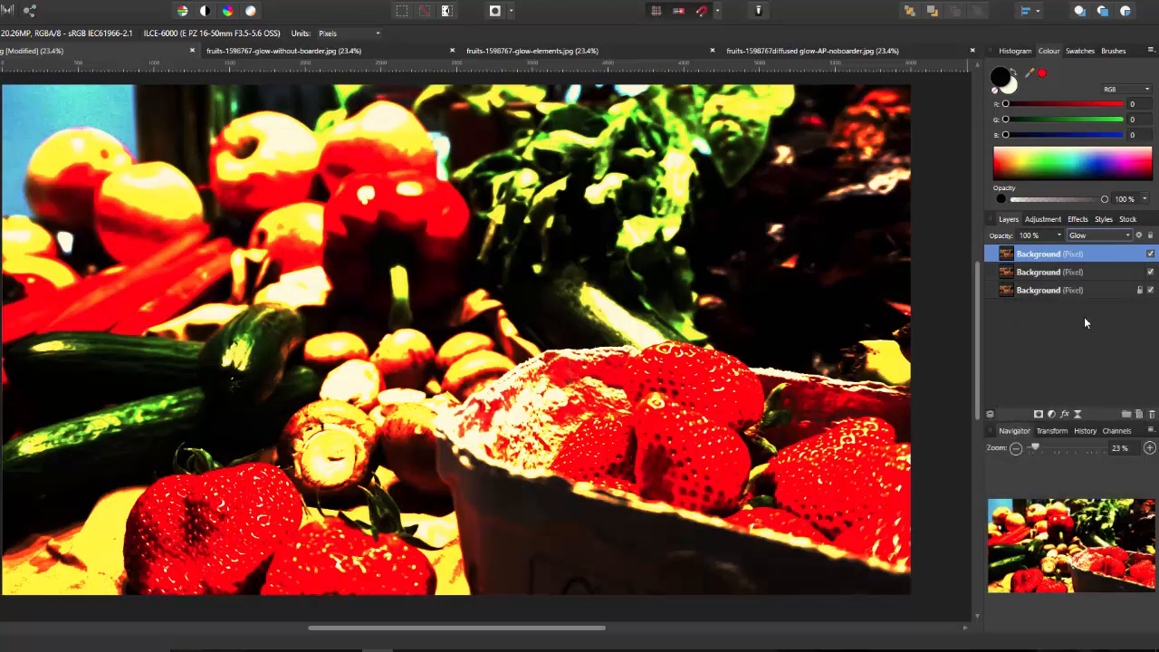
pyautogui.click(1129, 236)
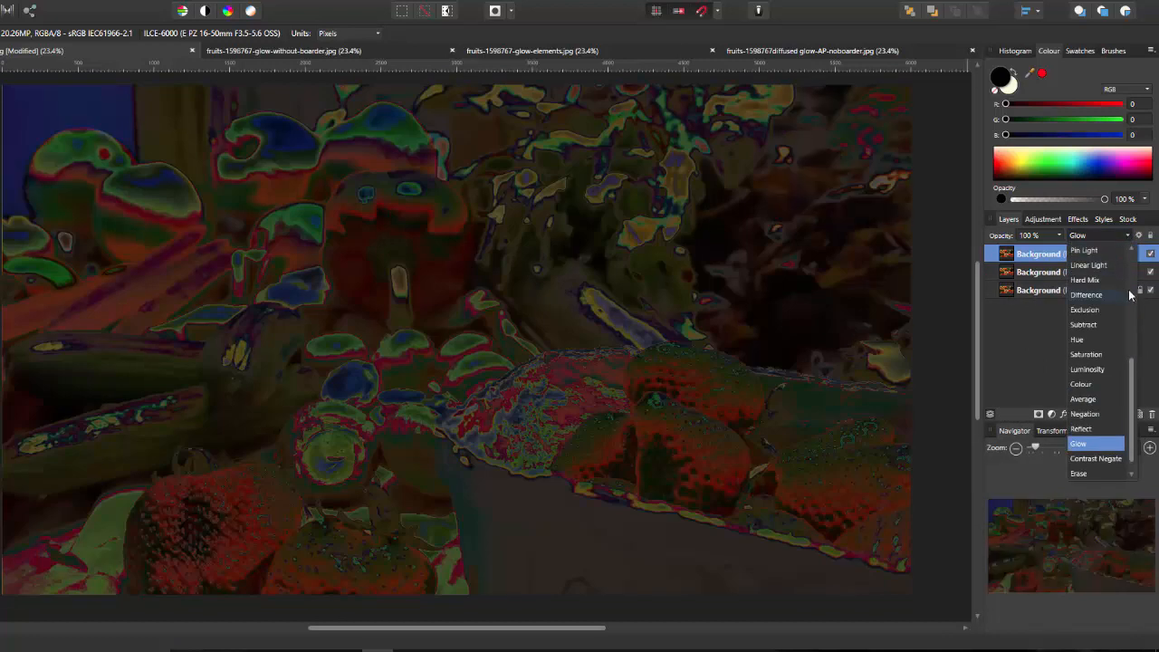
pyautogui.moveTo(1131, 367); pyautogui.dragTo(1131, 277)
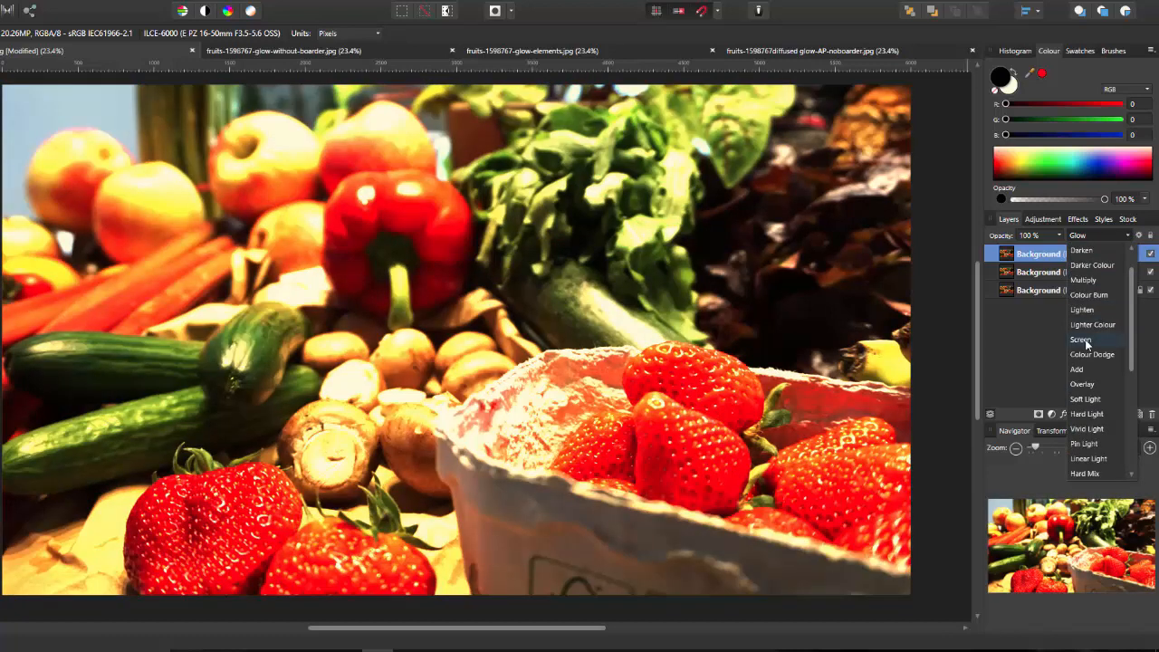
pyautogui.click(1087, 341)
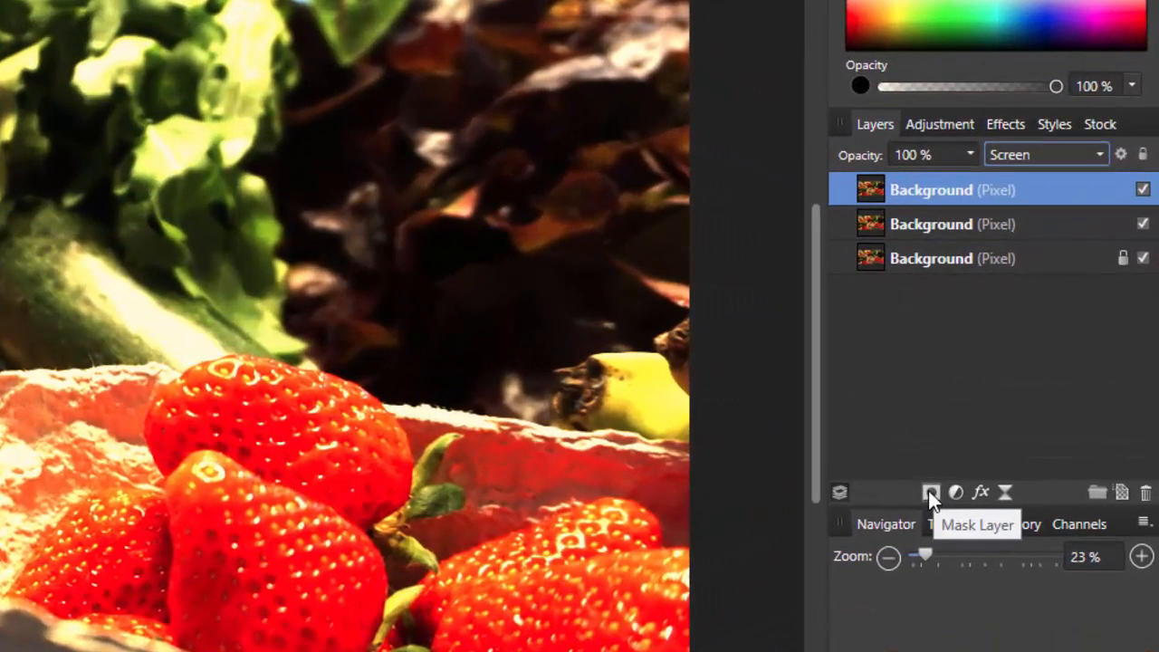
# Add a mask to the top Screen layer and choose the 512 px Round Light Brush from the Basic brushes.
pyautogui.click(930, 493)
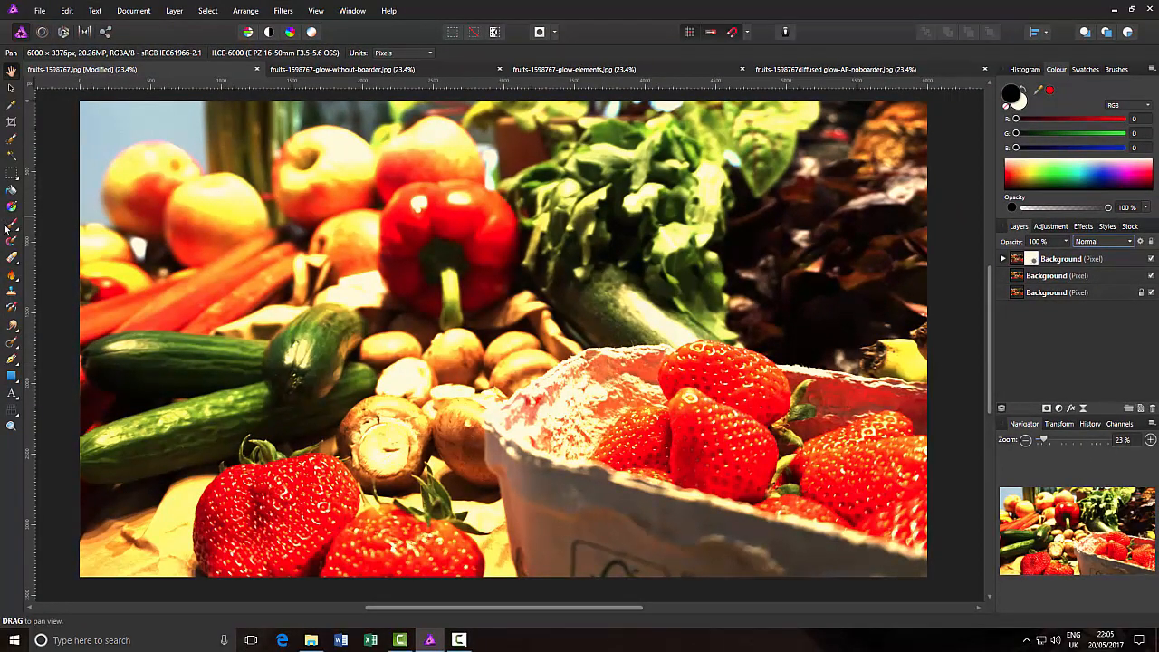
pyautogui.click(12, 225)
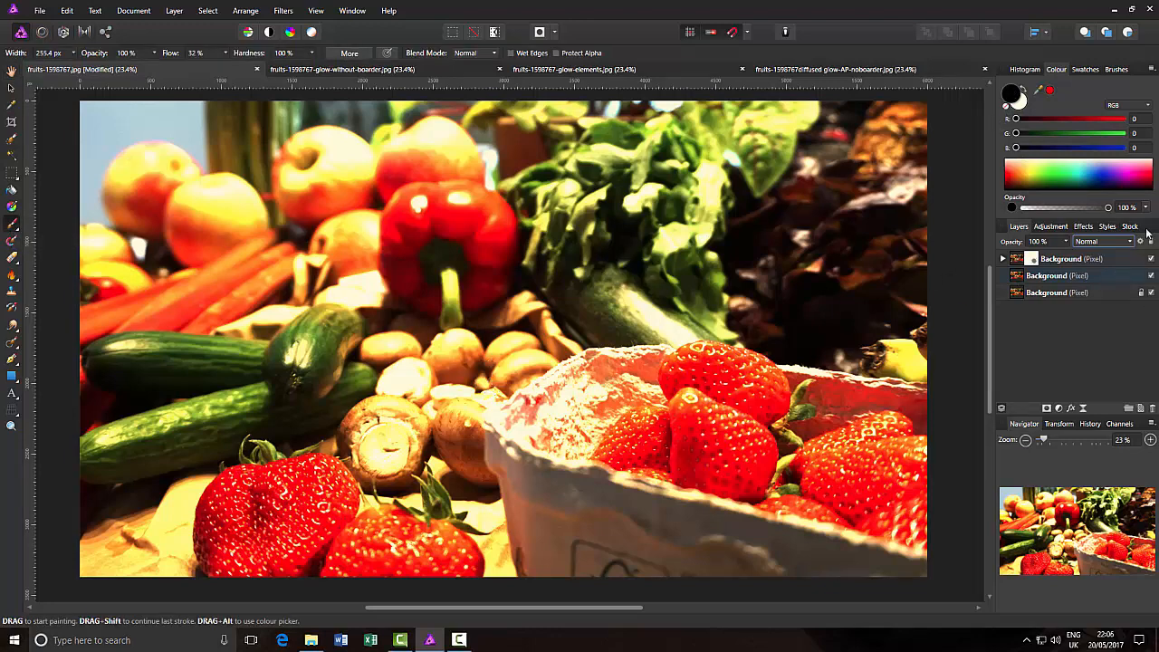
pyautogui.click(1125, 72)
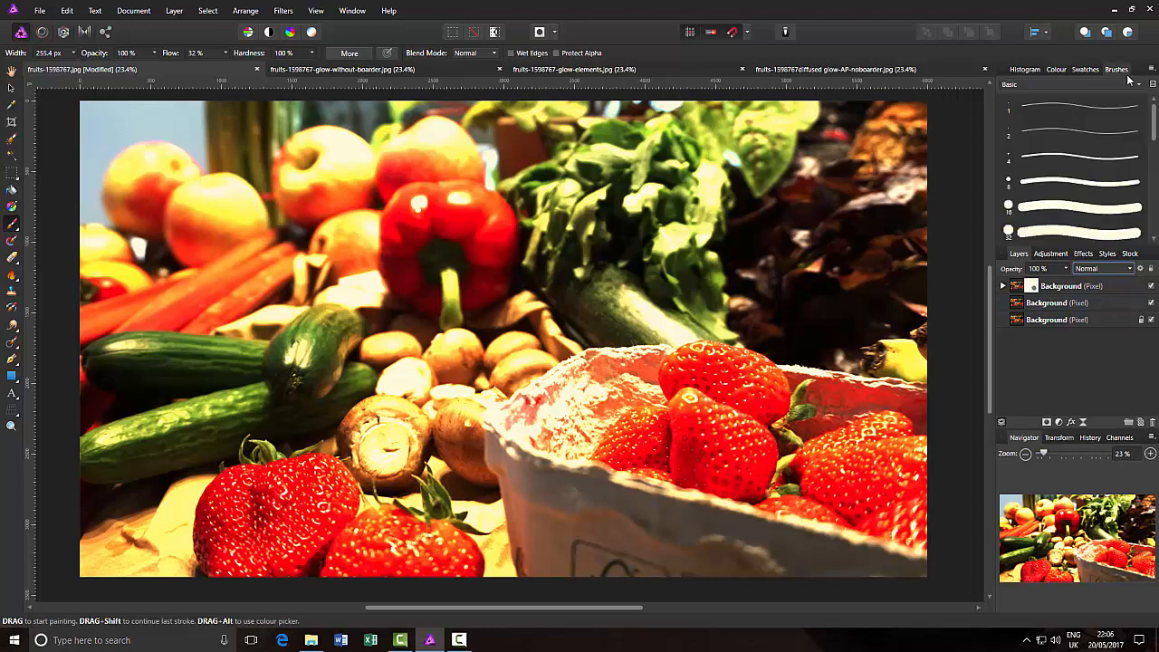
pyautogui.click(1140, 85)
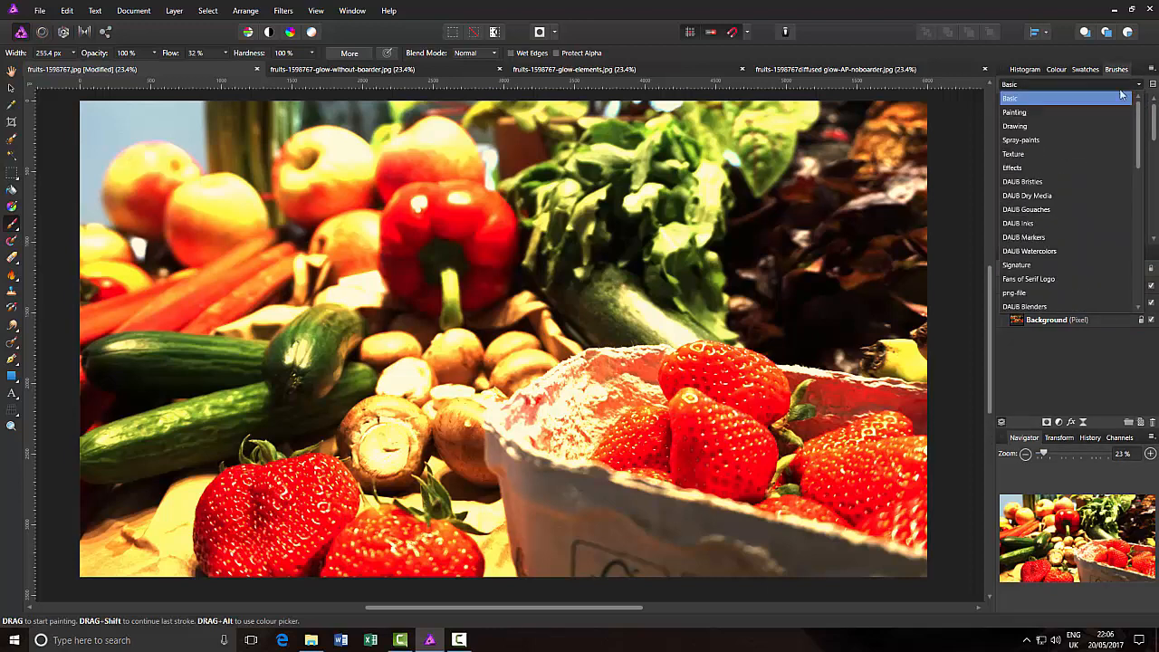
pyautogui.click(1011, 104)
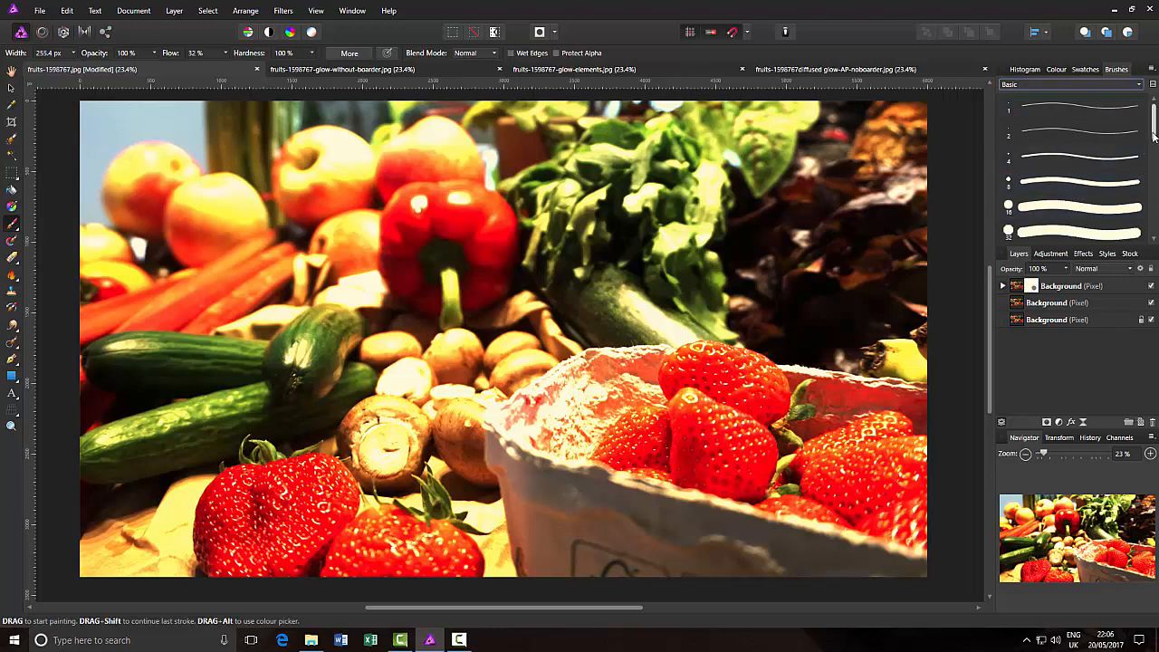
pyautogui.moveTo(1152, 127); pyautogui.dragTo(1152, 228)
pyautogui.scroll(-1, 1081, 217)
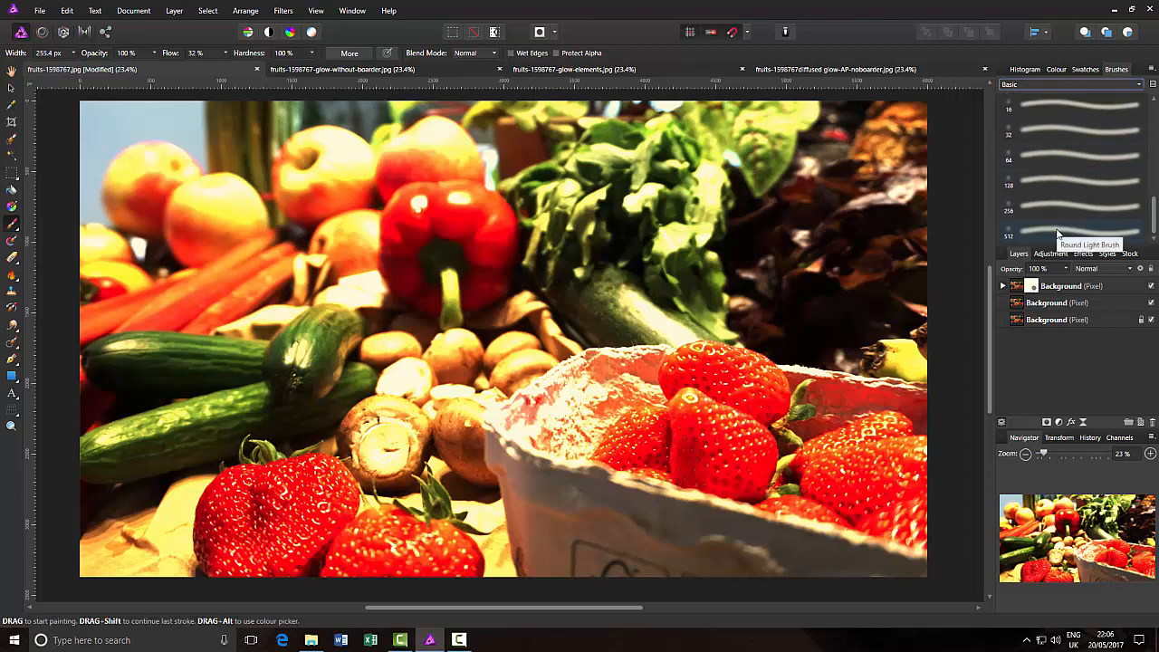
pyautogui.click(1060, 232)
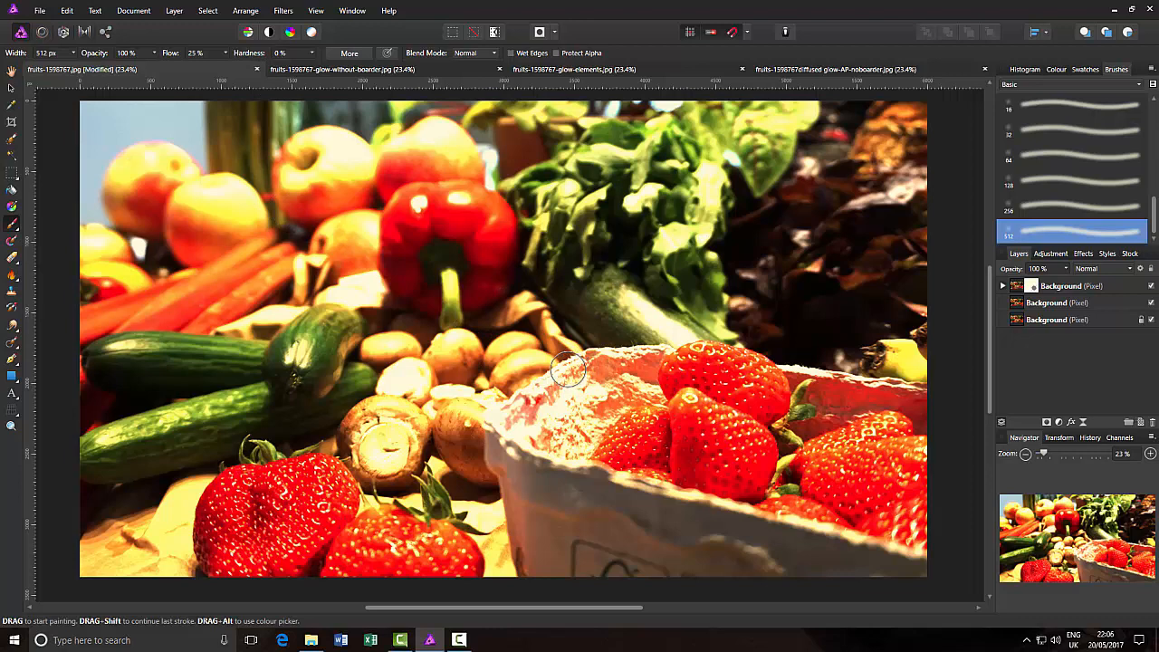
# Enlarge the brush to about 2071 px and paint black on the mask over the central part of the image.
pyautogui.press(']')
pyautogui.press(']')
pyautogui.press(']')
pyautogui.press(']')
pyautogui.press(']')
pyautogui.press(']')
pyautogui.press(']')
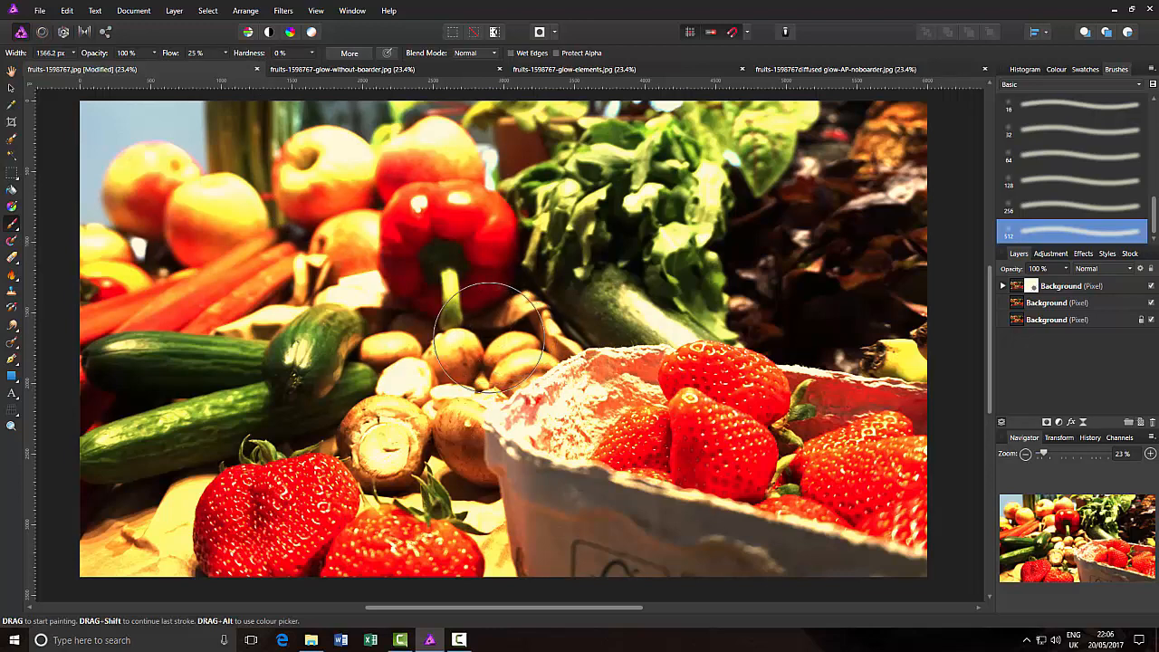
pyautogui.press(']')
pyautogui.press(']')
pyautogui.press(']')
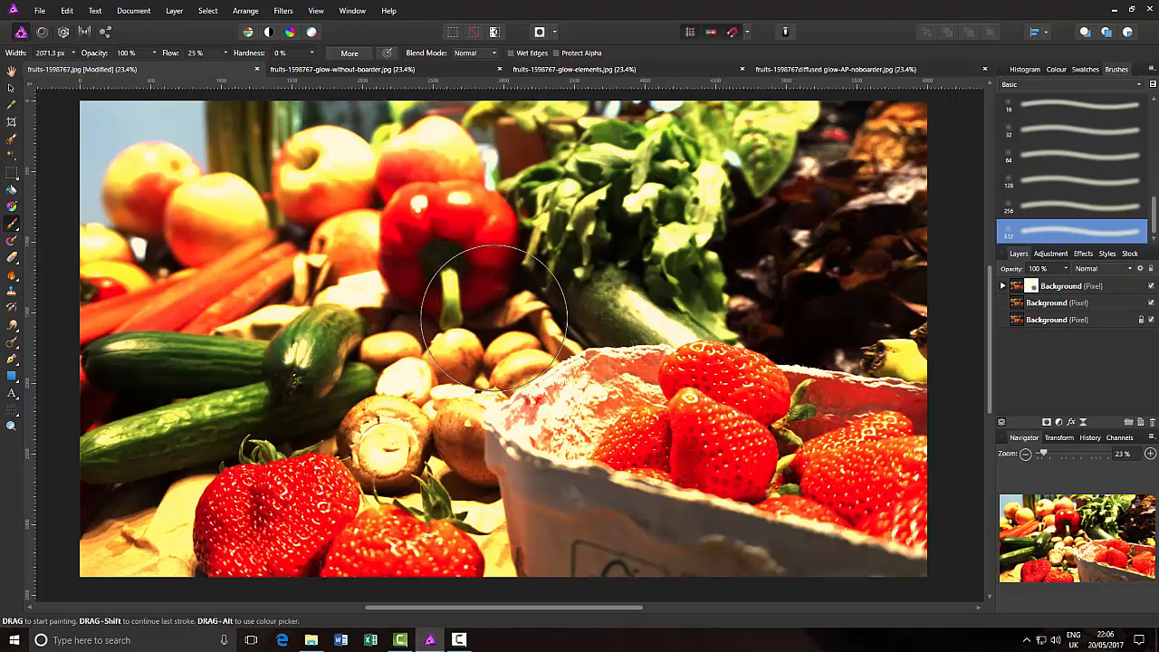
pyautogui.moveTo(508, 282)
pyautogui.mouseDown()
pyautogui.moveTo(349, 320)
pyautogui.moveTo(357, 391)
pyautogui.moveTo(465, 402)
pyautogui.moveTo(459, 338)
pyautogui.moveTo(345, 356)
pyautogui.moveTo(404, 415)
pyautogui.moveTo(585, 413)
pyautogui.moveTo(597, 331)
pyautogui.moveTo(455, 400)
pyautogui.moveTo(611, 397)
pyautogui.moveTo(526, 406)
pyautogui.moveTo(622, 359)
pyautogui.moveTo(643, 363)
pyautogui.moveTo(529, 363)
pyautogui.moveTo(557, 274)
pyautogui.moveTo(326, 306)
pyautogui.moveTo(278, 354)
pyautogui.moveTo(318, 428)
pyautogui.moveTo(392, 448)
pyautogui.moveTo(512, 437)
pyautogui.moveTo(660, 368)
pyautogui.moveTo(671, 327)
pyautogui.moveTo(626, 260)
pyautogui.moveTo(417, 283)
pyautogui.moveTo(333, 317)
pyautogui.moveTo(280, 364)
pyautogui.moveTo(321, 429)
pyautogui.moveTo(405, 461)
pyautogui.moveTo(580, 441)
pyautogui.moveTo(661, 403)
pyautogui.moveTo(619, 398)
pyautogui.moveTo(558, 437)
pyautogui.moveTo(606, 426)
pyautogui.mouseUp()
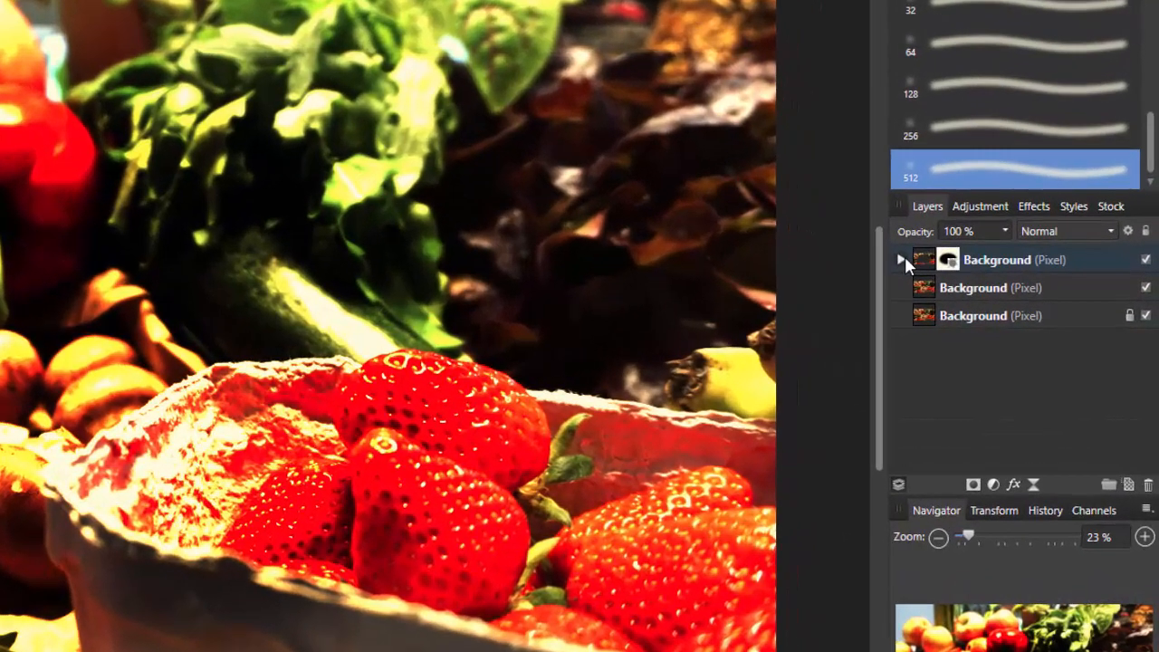
# Expand the top layer to see its mask, select the Background pixel layer itself, and collapse it again.
pyautogui.click(1004, 286)
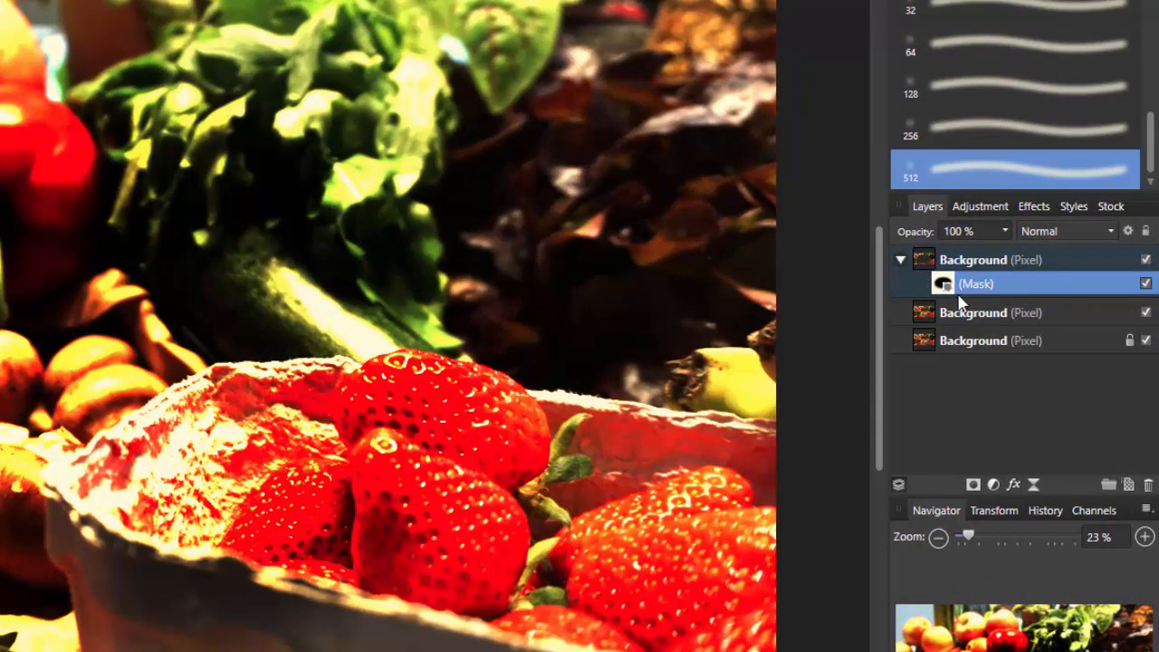
pyautogui.click(1078, 261)
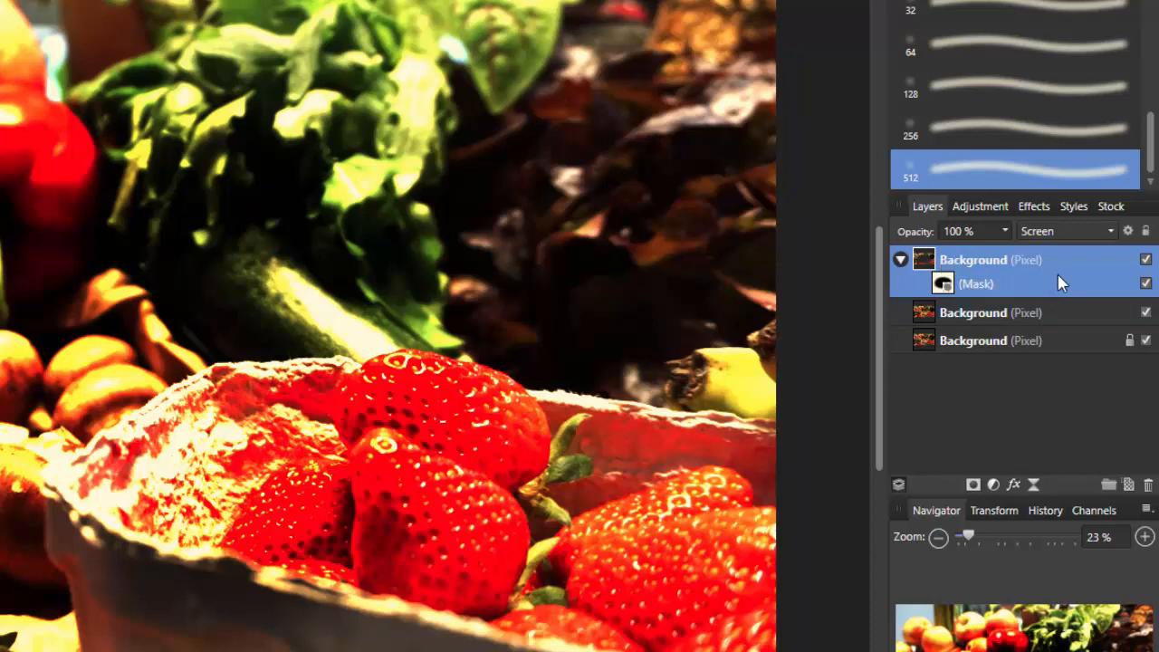
pyautogui.click(902, 260)
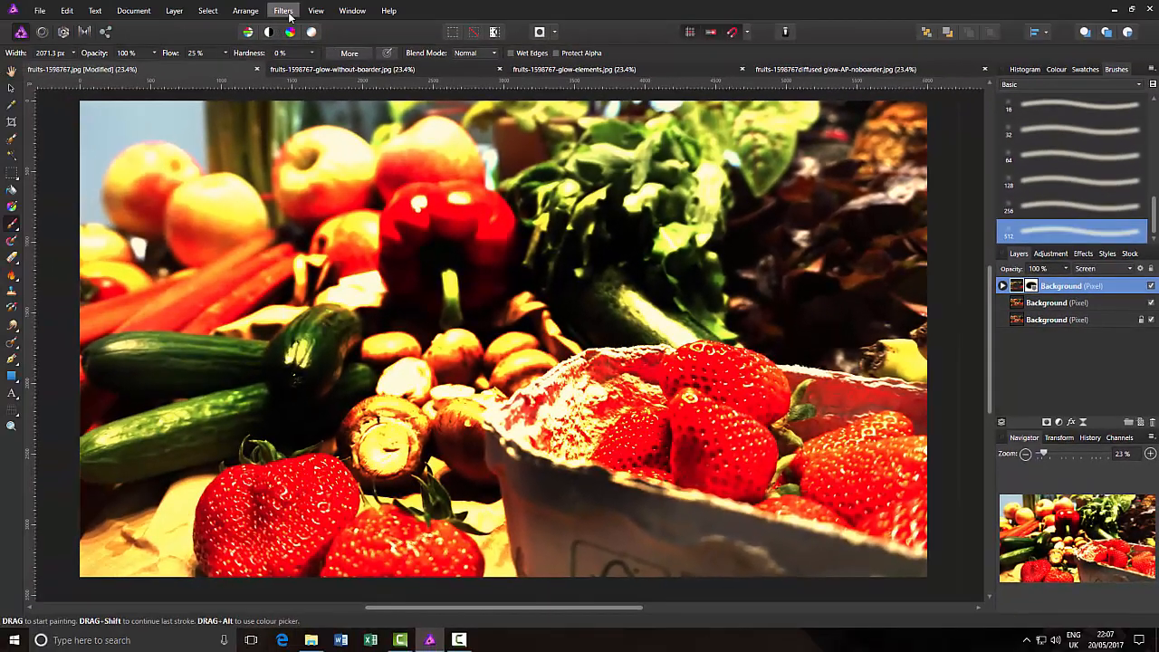
# Apply a Gaussian Blur with a 20 px radius to the top Screen layer and return to the Paint Brush tool.
pyautogui.click(286, 11)
pyautogui.moveTo(324, 23)
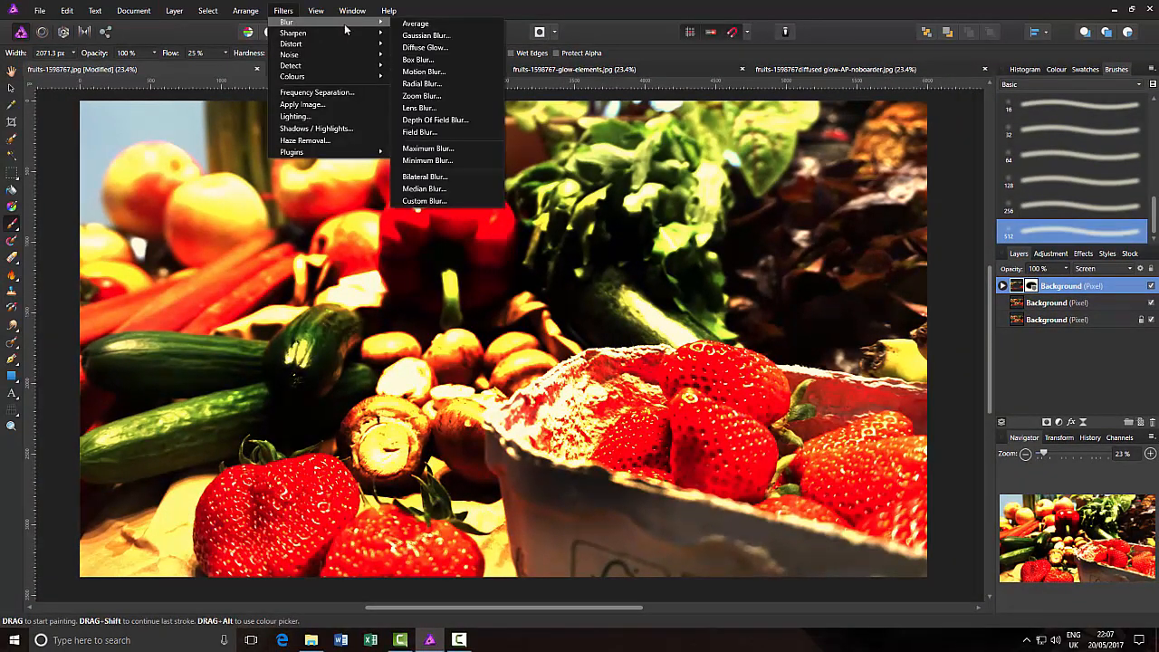
pyautogui.click(422, 36)
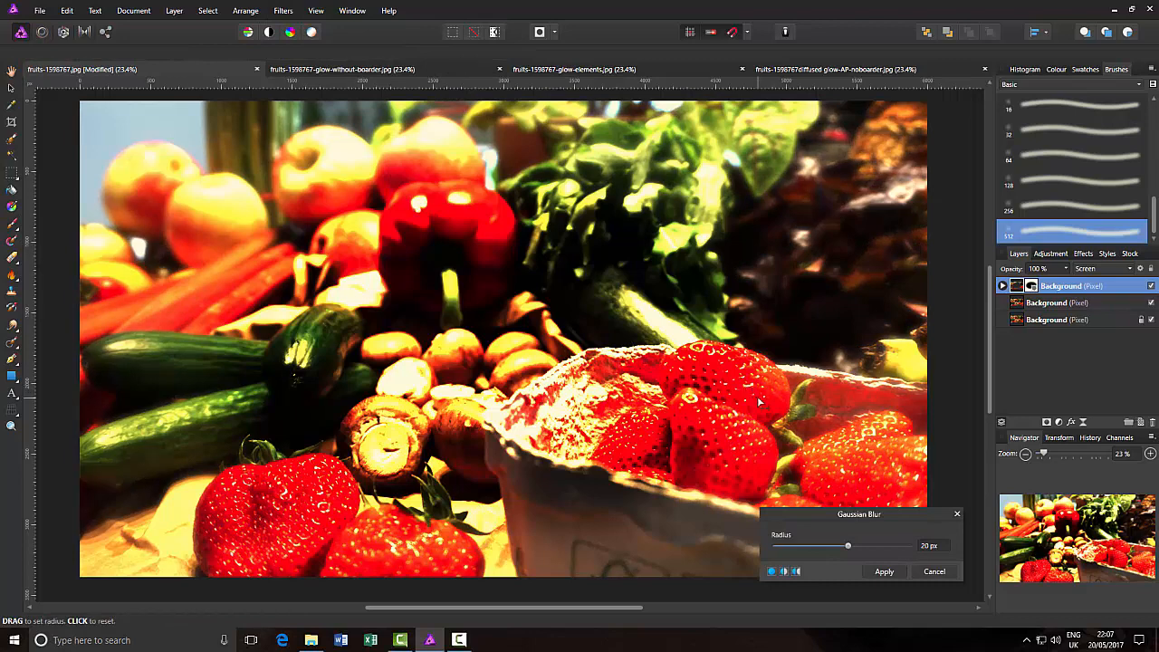
pyautogui.click(884, 572)
pyautogui.press('b')
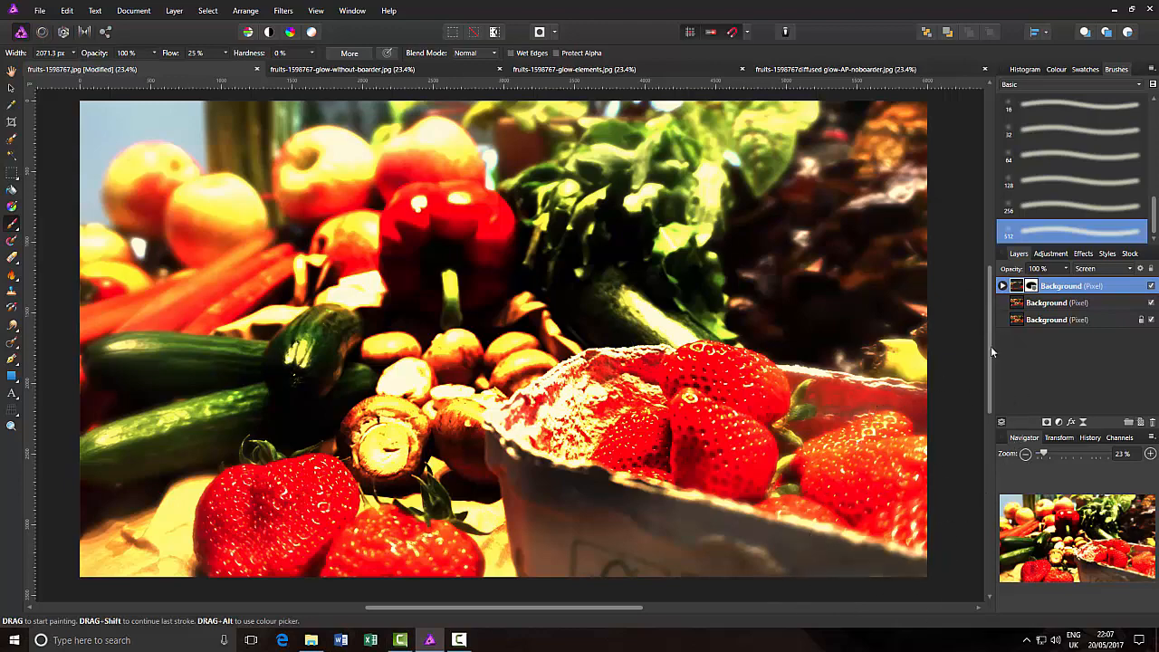
# Add an HSL adjustment with a Saturation Shift of -35% and merge it into the top Screen layer.
pyautogui.click(1052, 254)
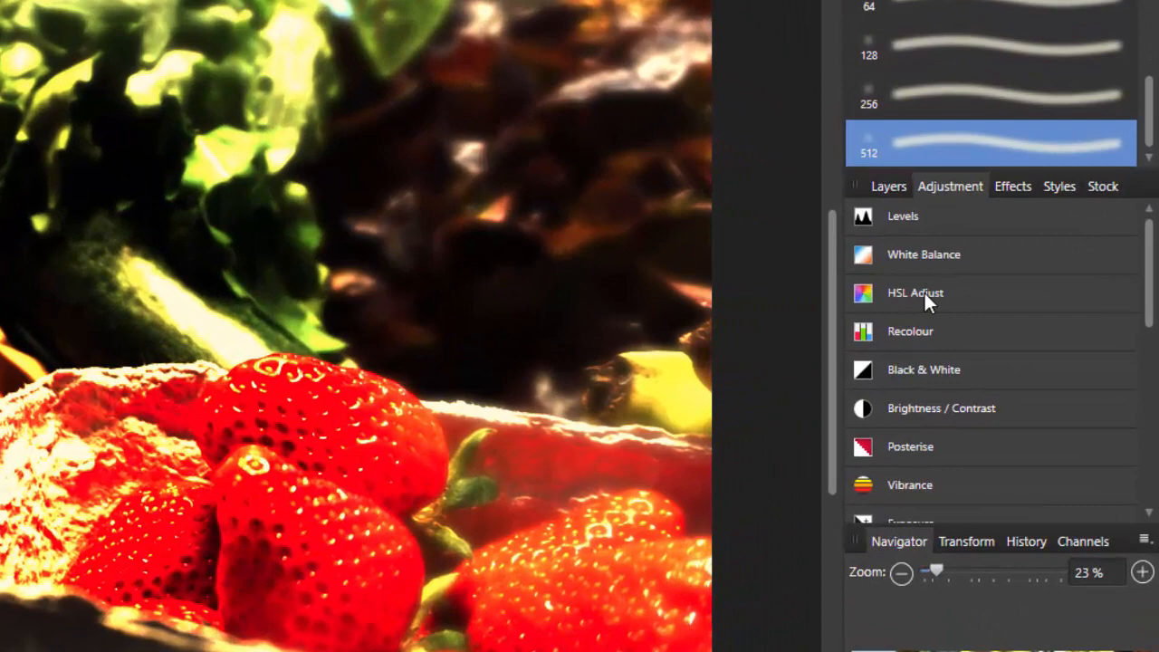
pyautogui.click(925, 293)
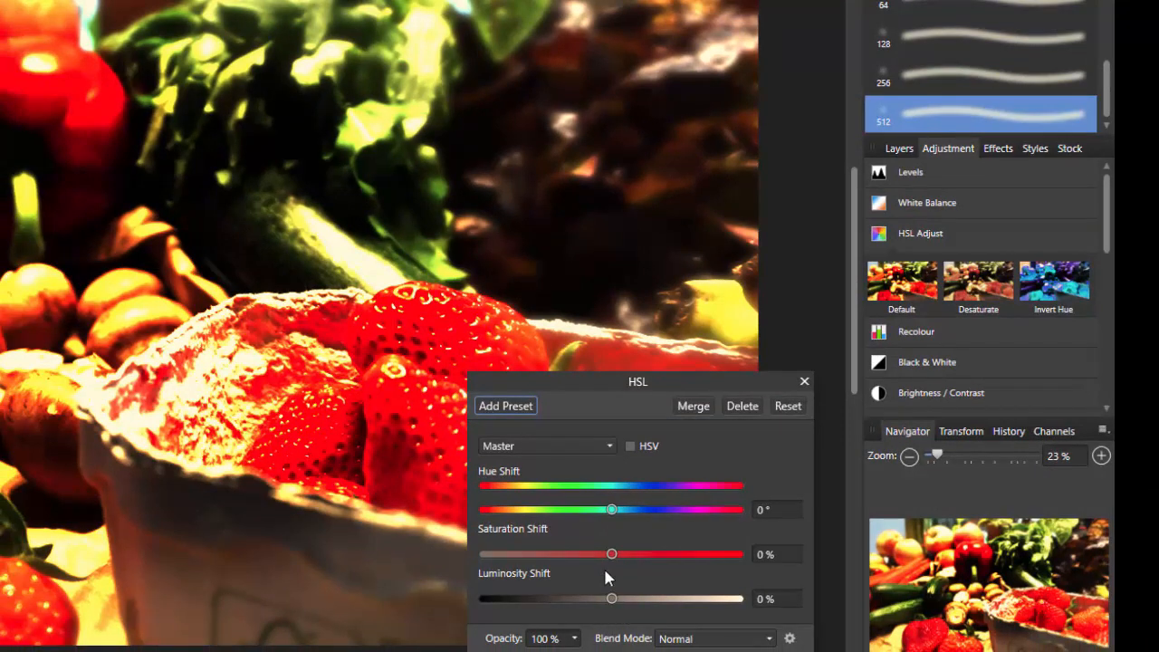
pyautogui.moveTo(614, 555); pyautogui.dragTo(569, 559)
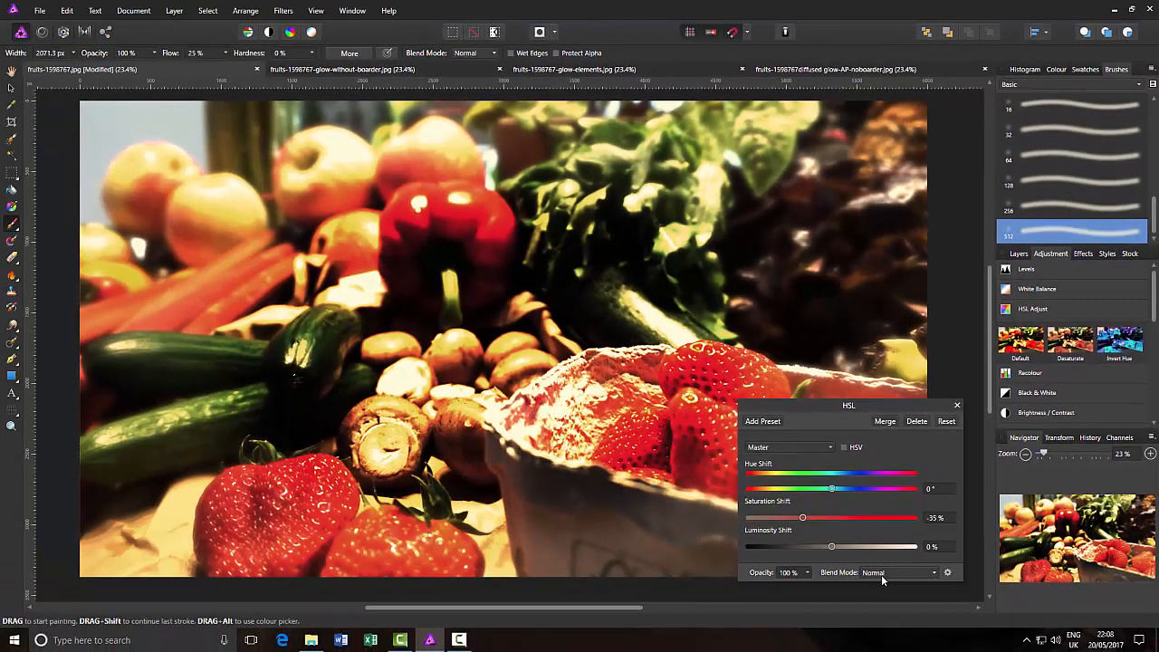
pyautogui.click(885, 422)
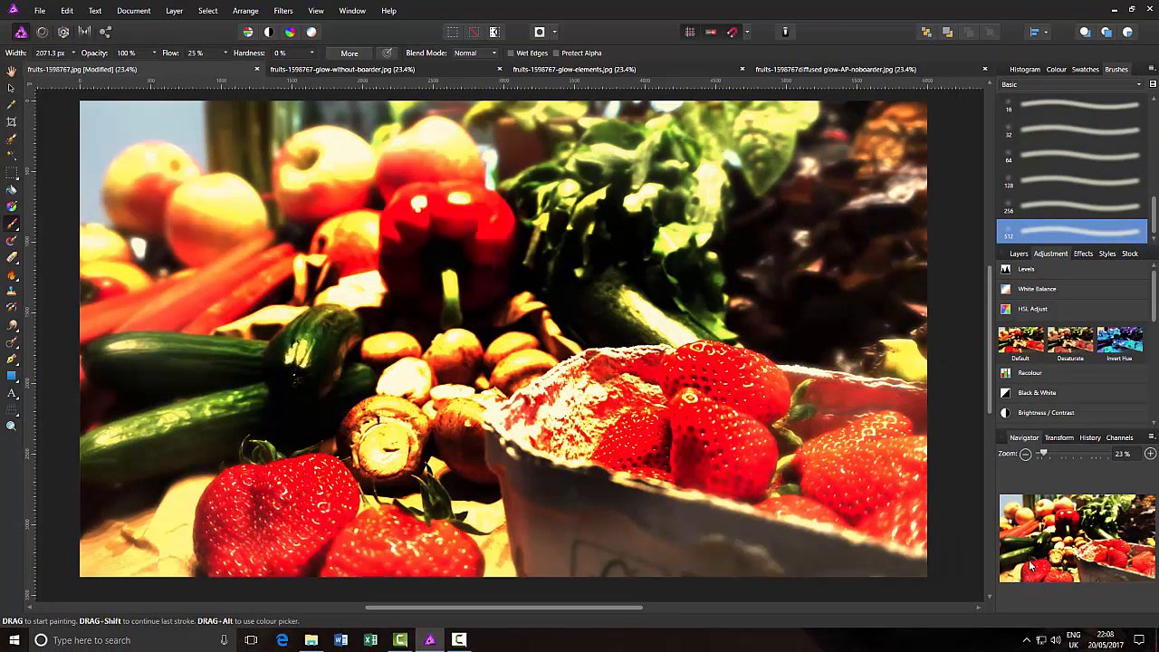
pyautogui.click(1019, 253)
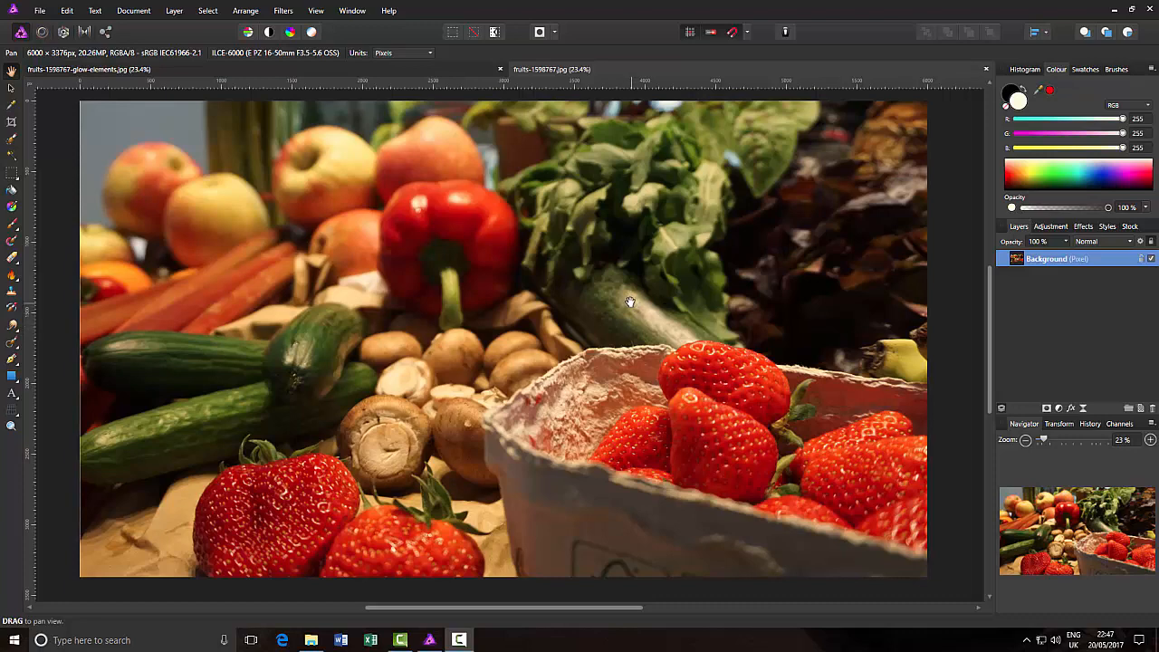
# View the finished fruits-1598767-glow-elements.jpg for reference and duplicate the Background layer in fruits-1598767.jpg.
pyautogui.click(404, 69)
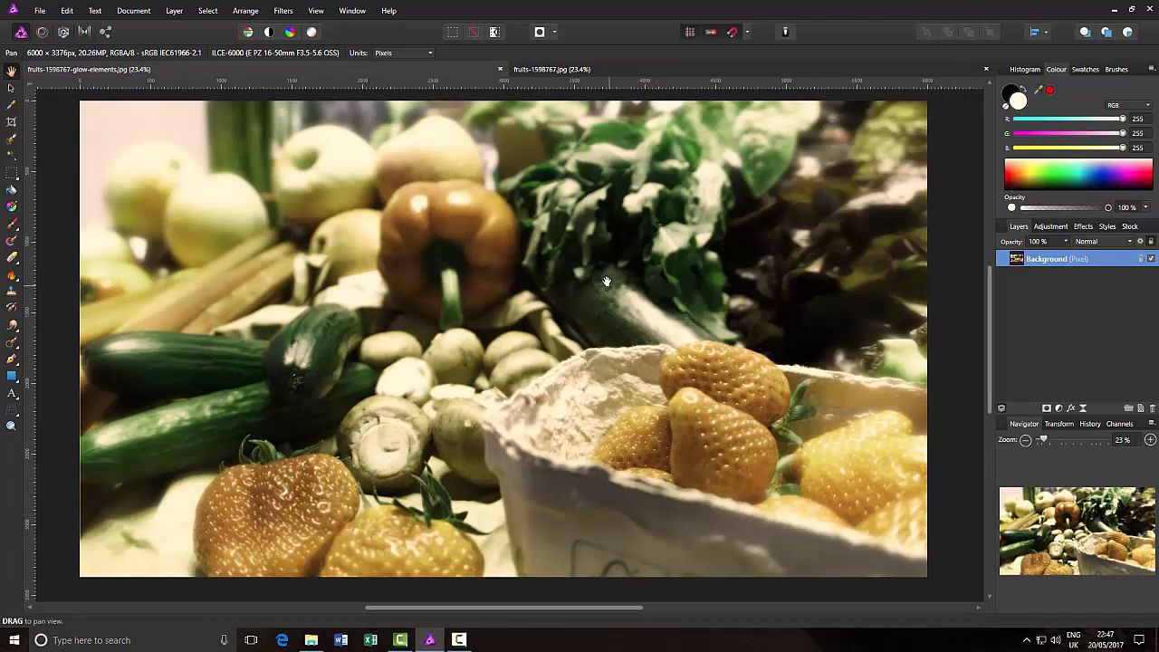
pyautogui.click(625, 70)
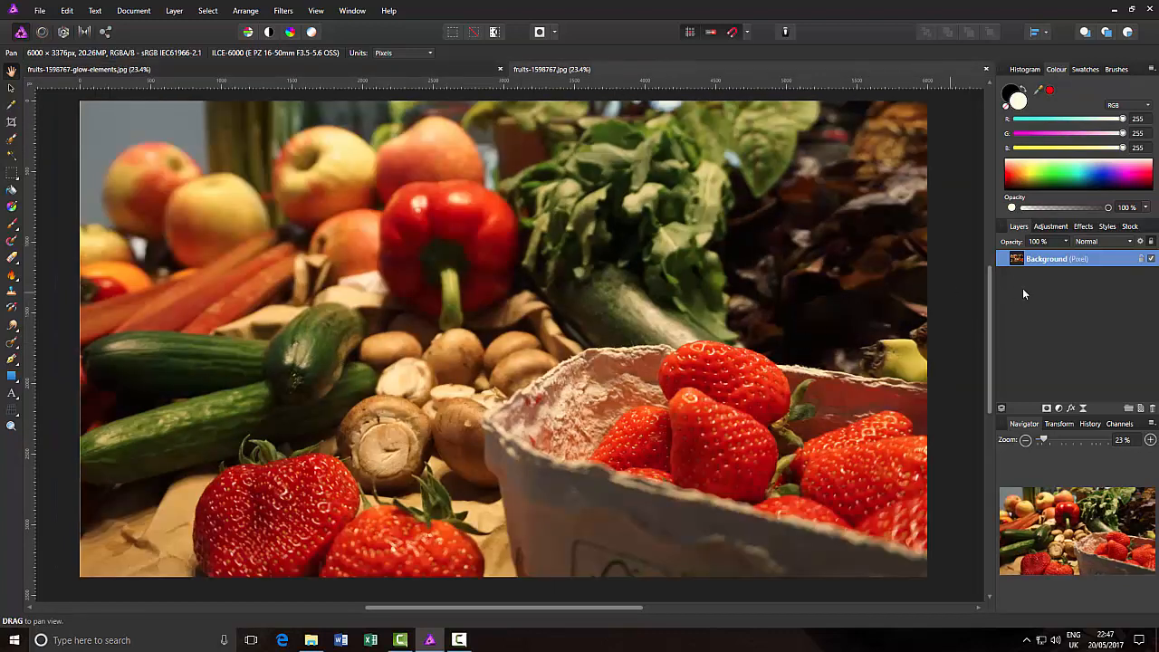
pyautogui.rightClick(1071, 261)
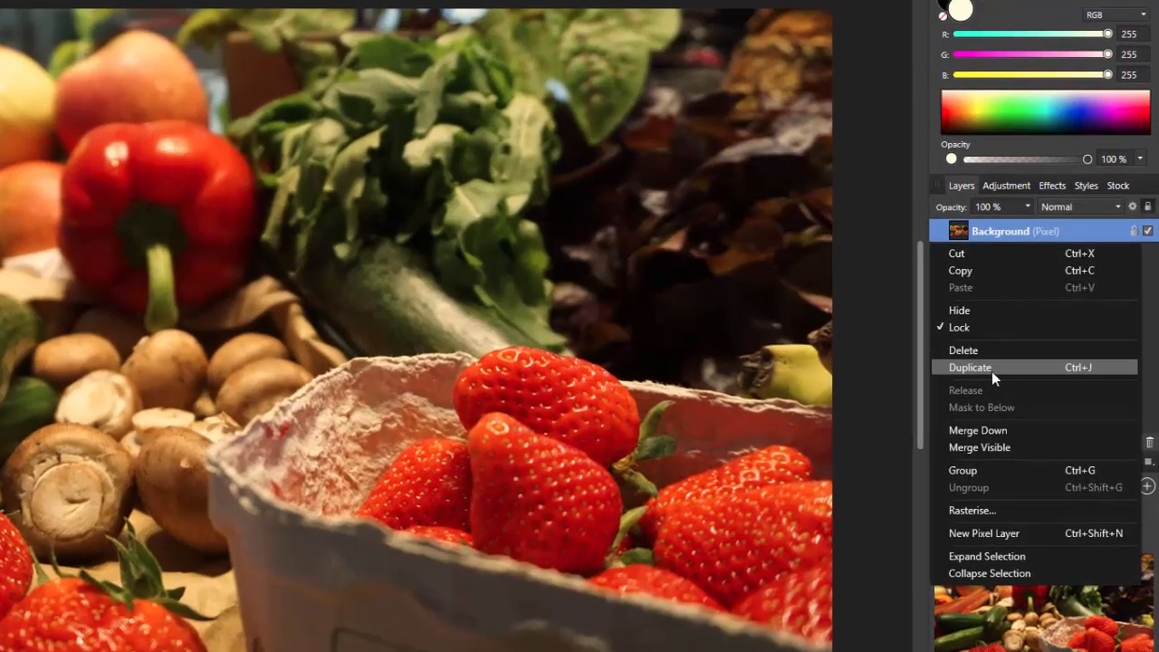
pyautogui.click(992, 370)
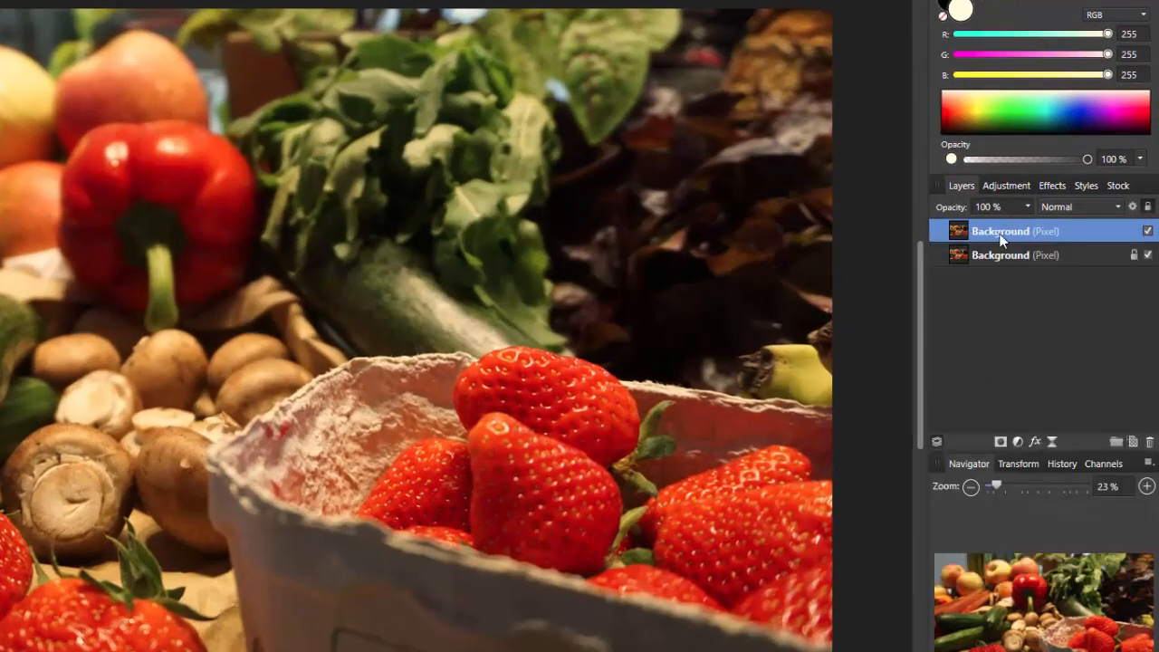
# Add a new pixel layer above the duplicated Background and flood-fill it with the pale cream colour.
pyautogui.click(1133, 443)
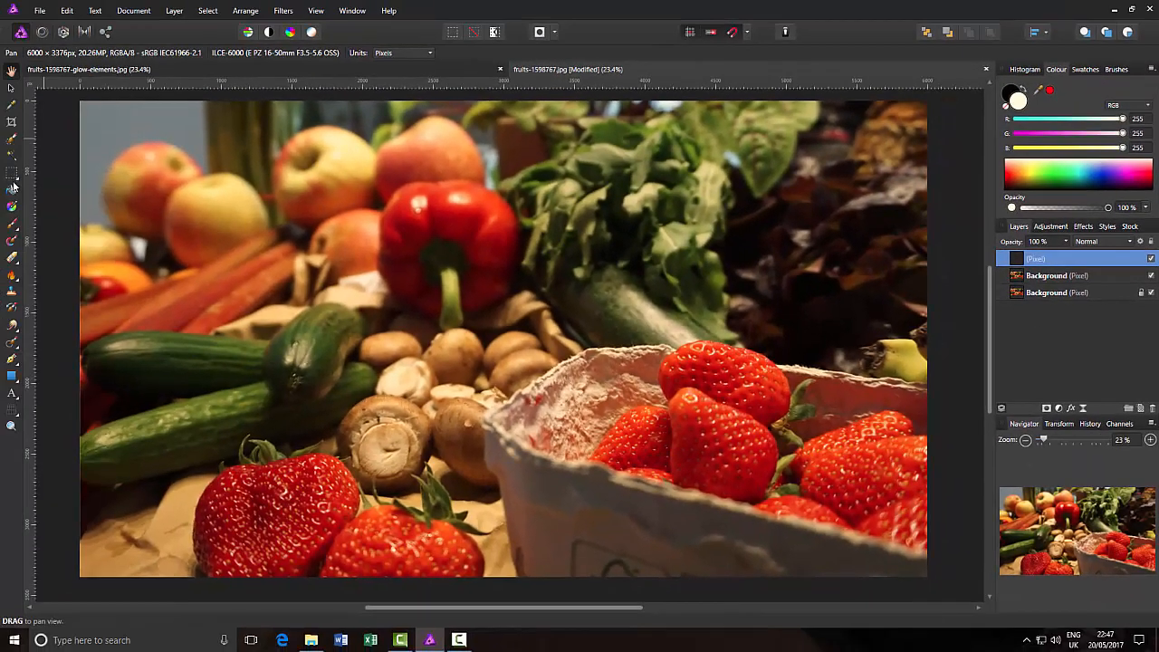
pyautogui.click(11, 191)
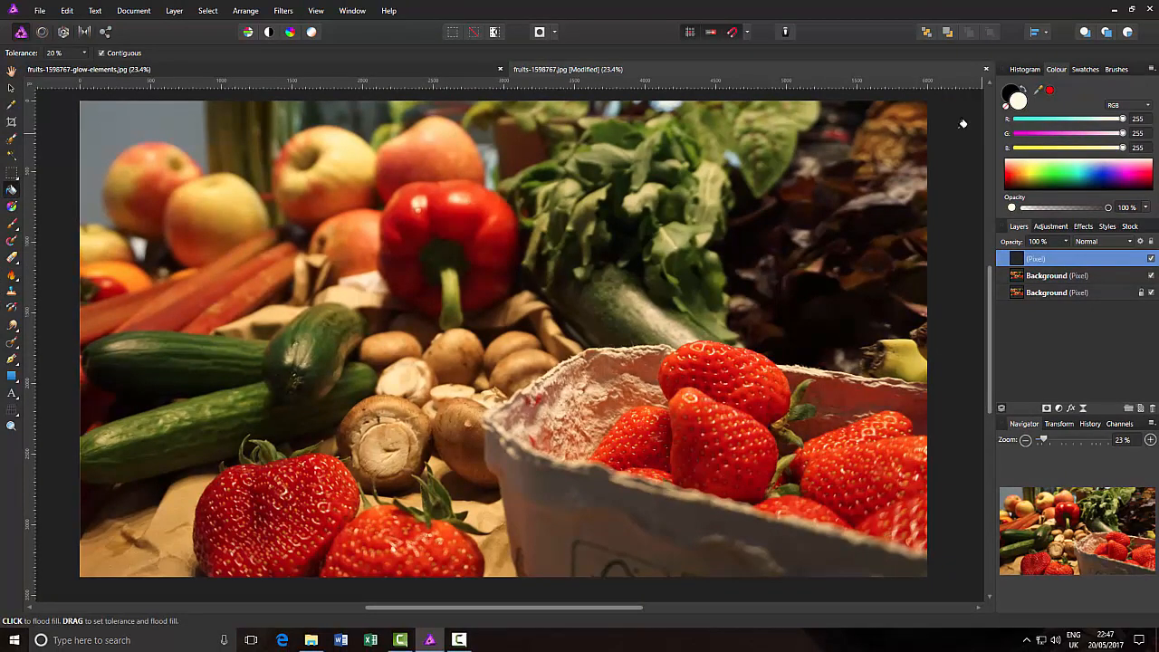
pyautogui.click(569, 332)
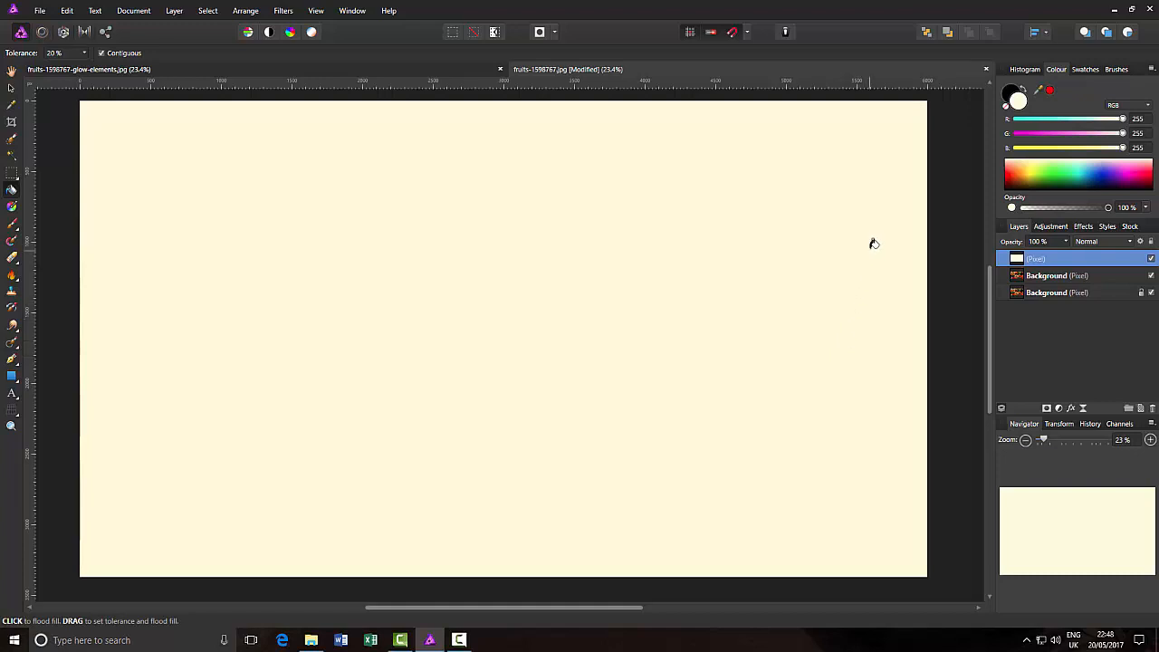
# Set the cream fill layer's blend mode to Soft Light and merge it down into the duplicated Background layer.
pyautogui.click(1131, 242)
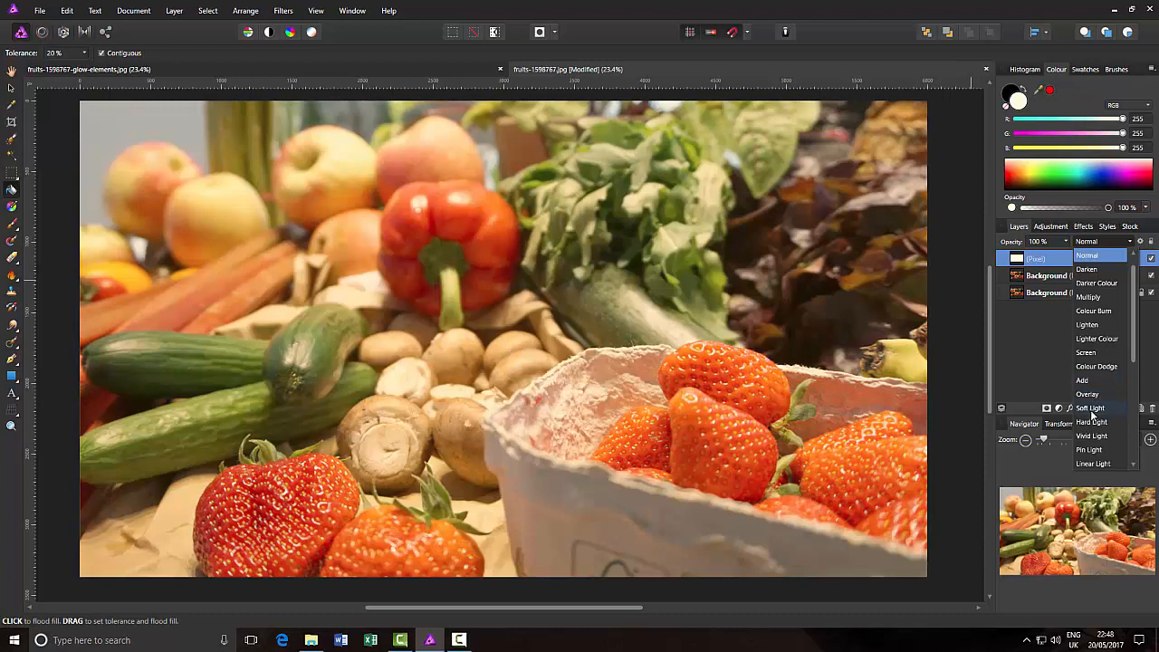
pyautogui.click(1090, 409)
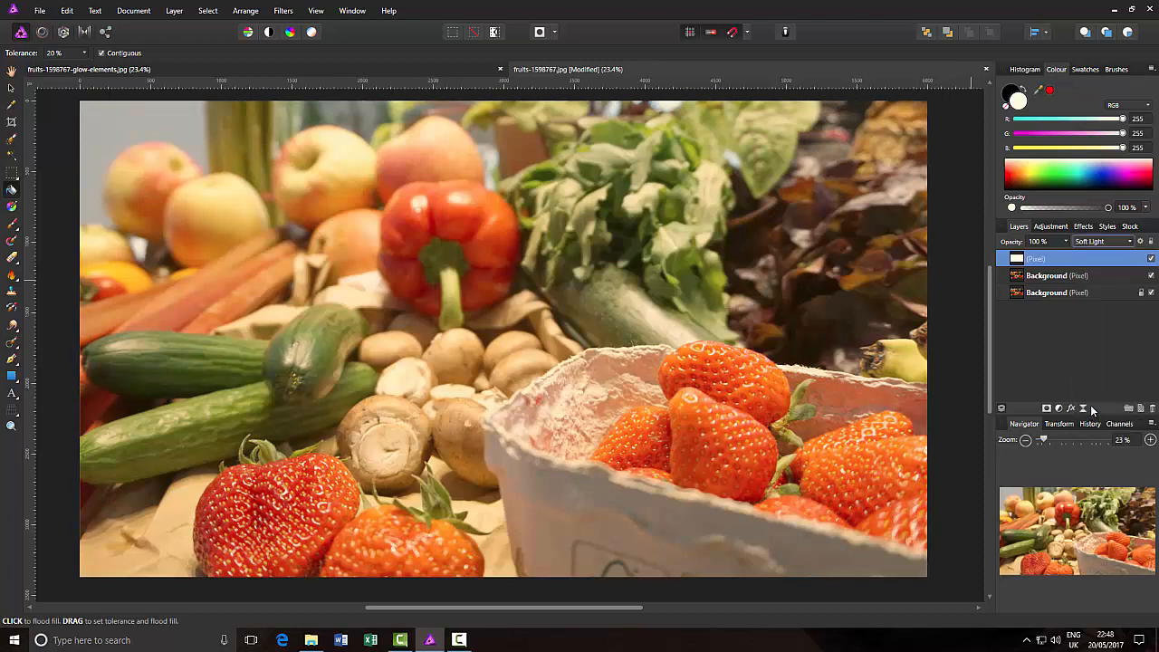
pyautogui.rightClick(1064, 258)
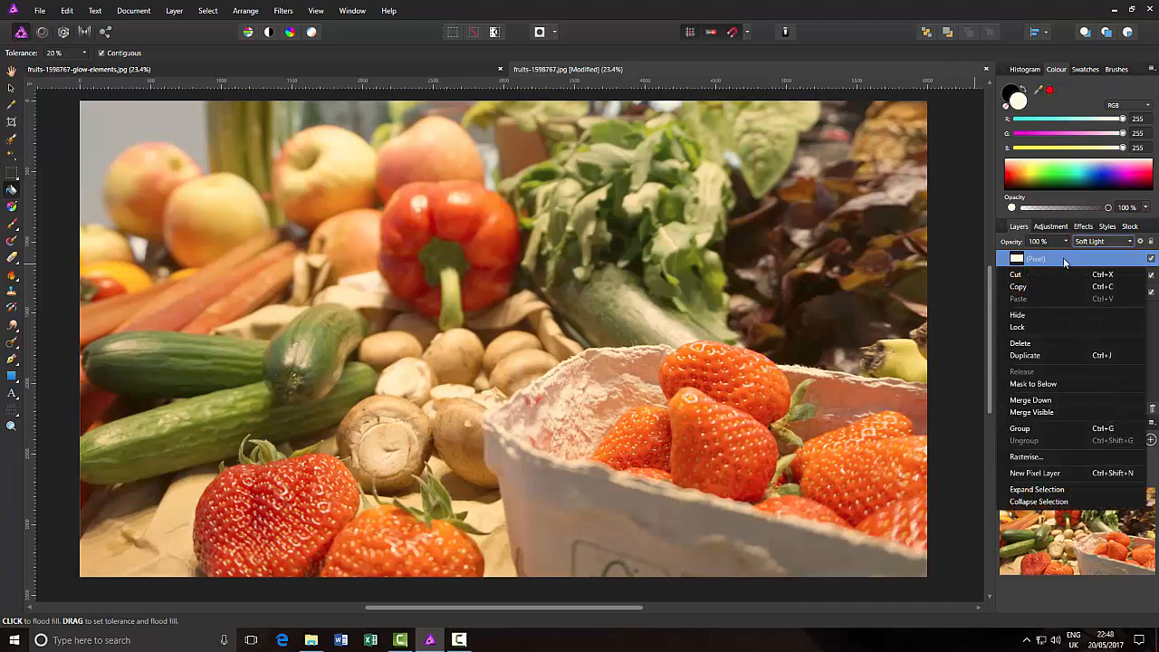
pyautogui.click(1040, 401)
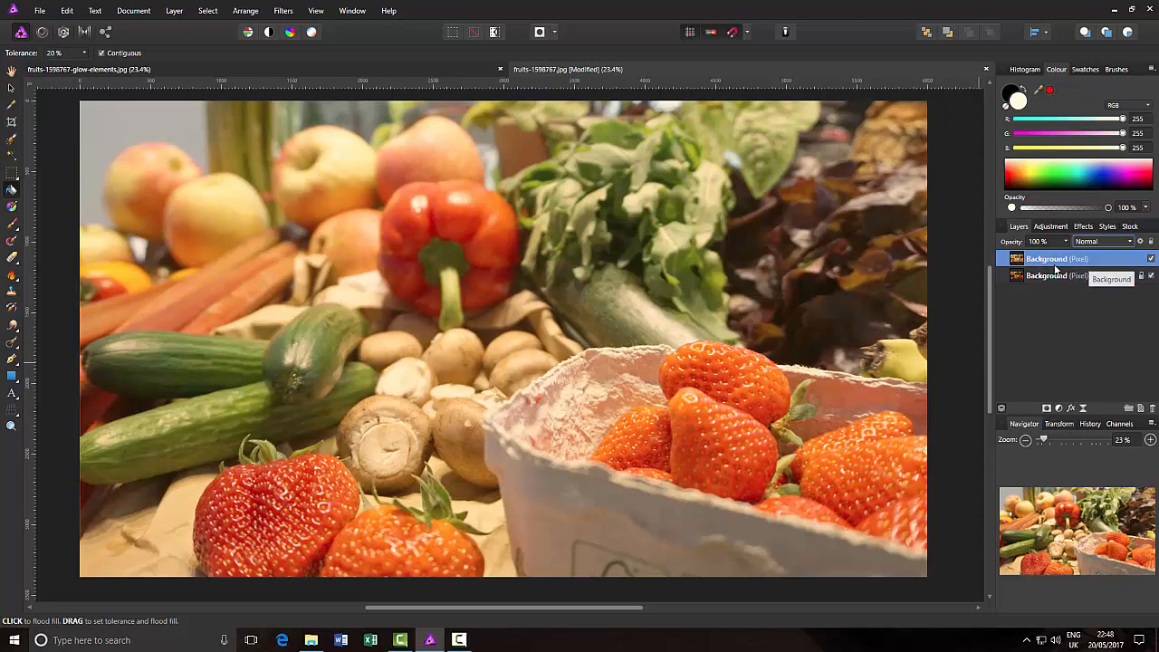
# Add a mask to the merged top layer and paint black on it over the central part of the image.
pyautogui.click(1048, 408)
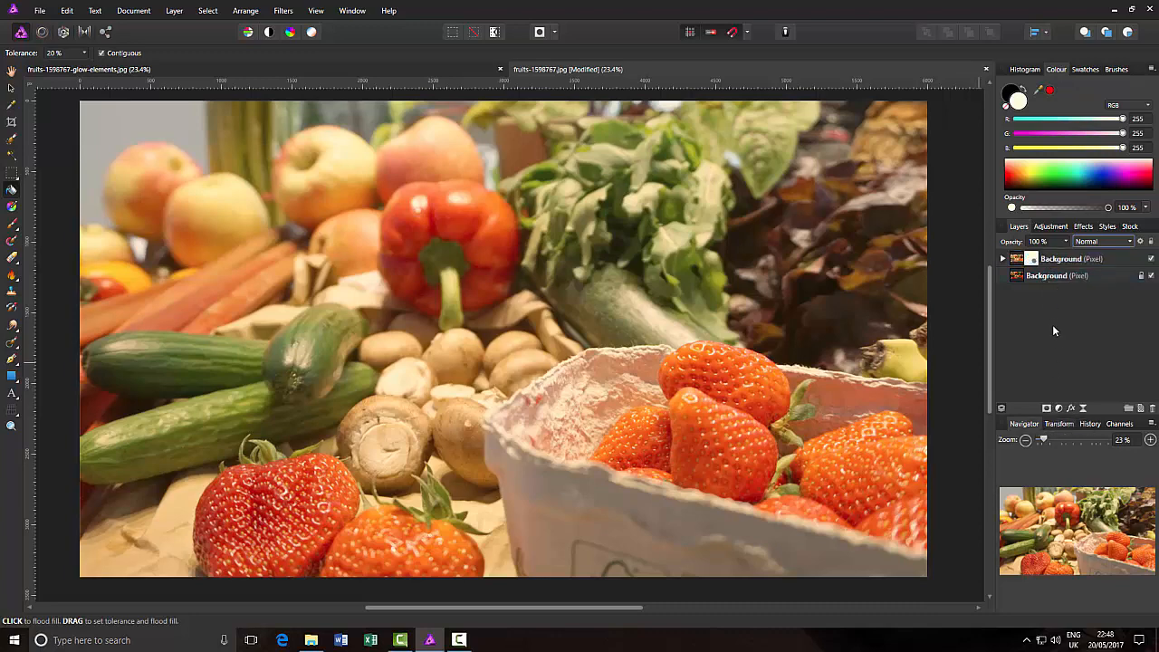
pyautogui.click(11, 226)
pyautogui.click(1003, 110)
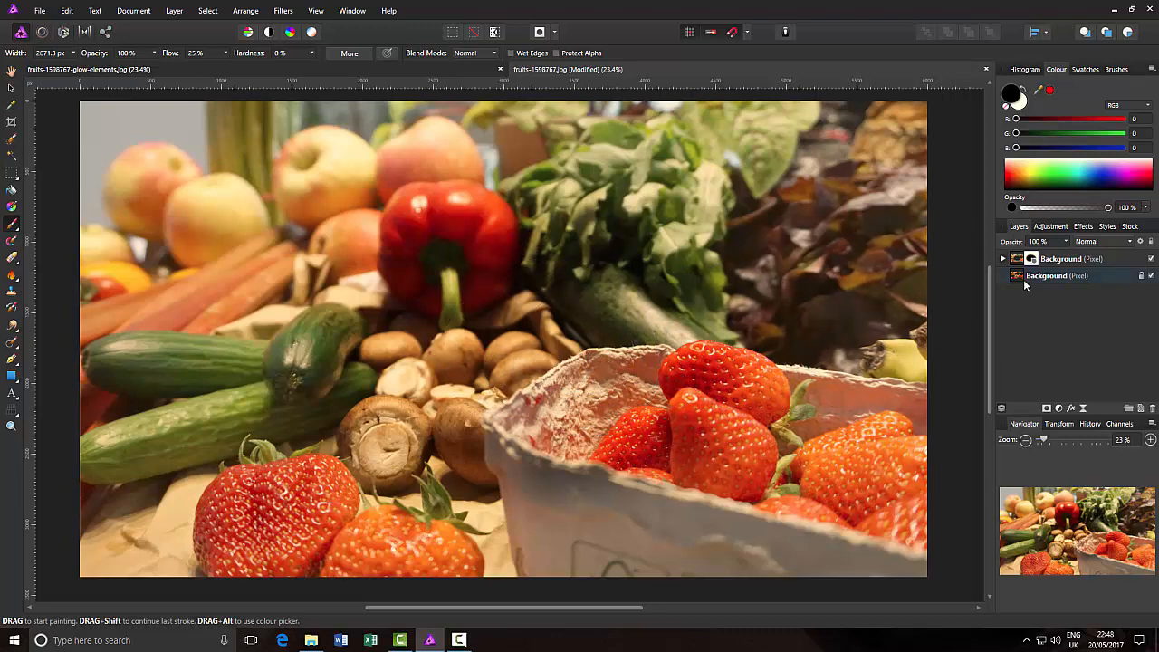
# Expand the masked layer, select the Background pixel layer itself rather than its mask, and duplicate it.
pyautogui.click(1004, 260)
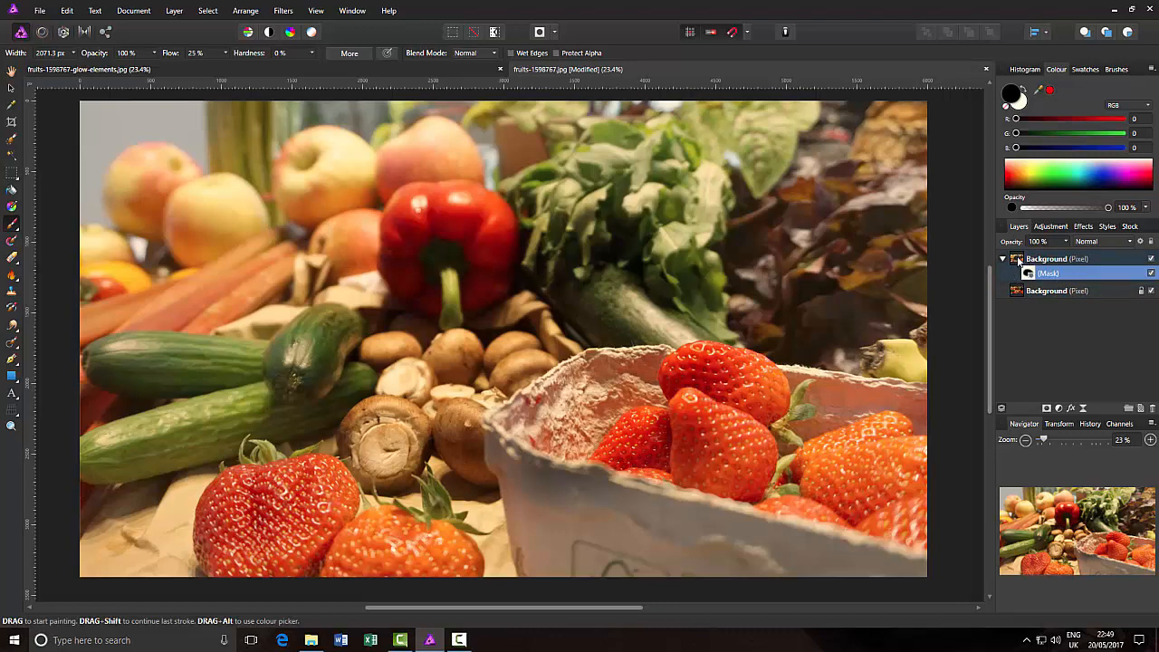
pyautogui.click(1018, 260)
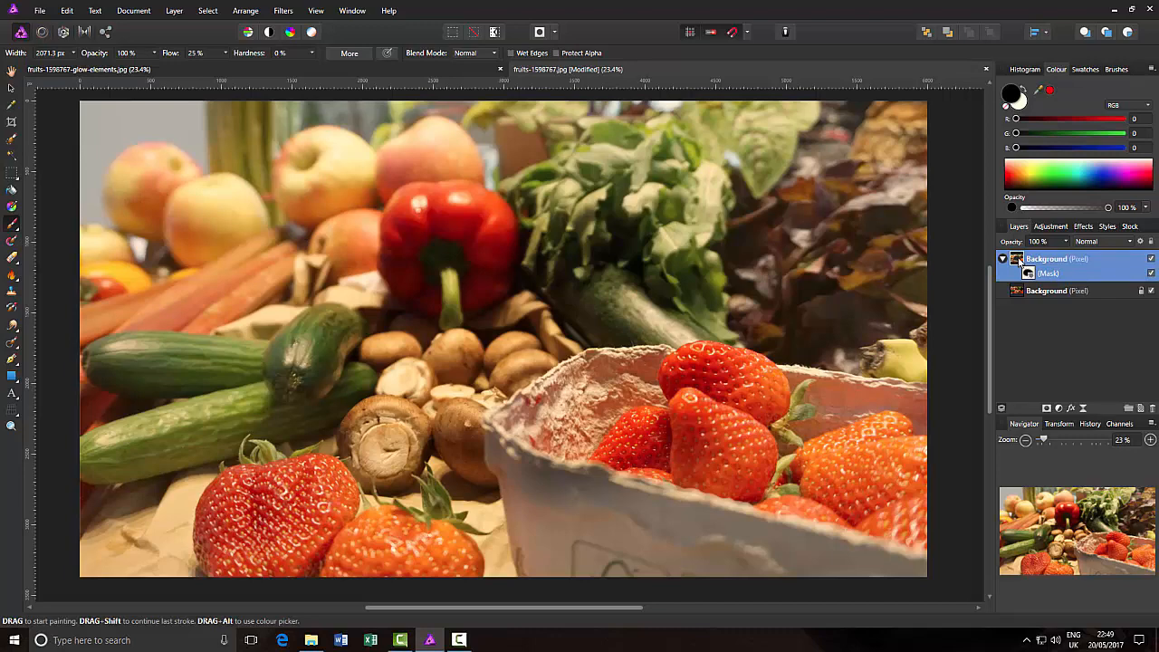
pyautogui.rightClick(1020, 261)
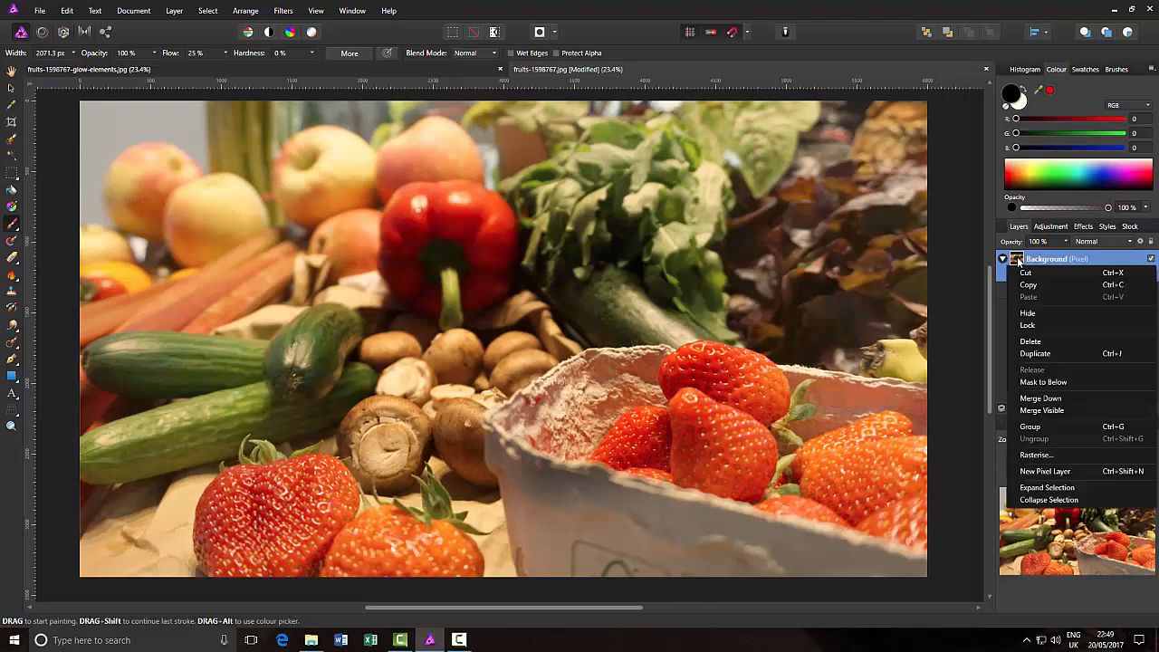
pyautogui.click(1042, 354)
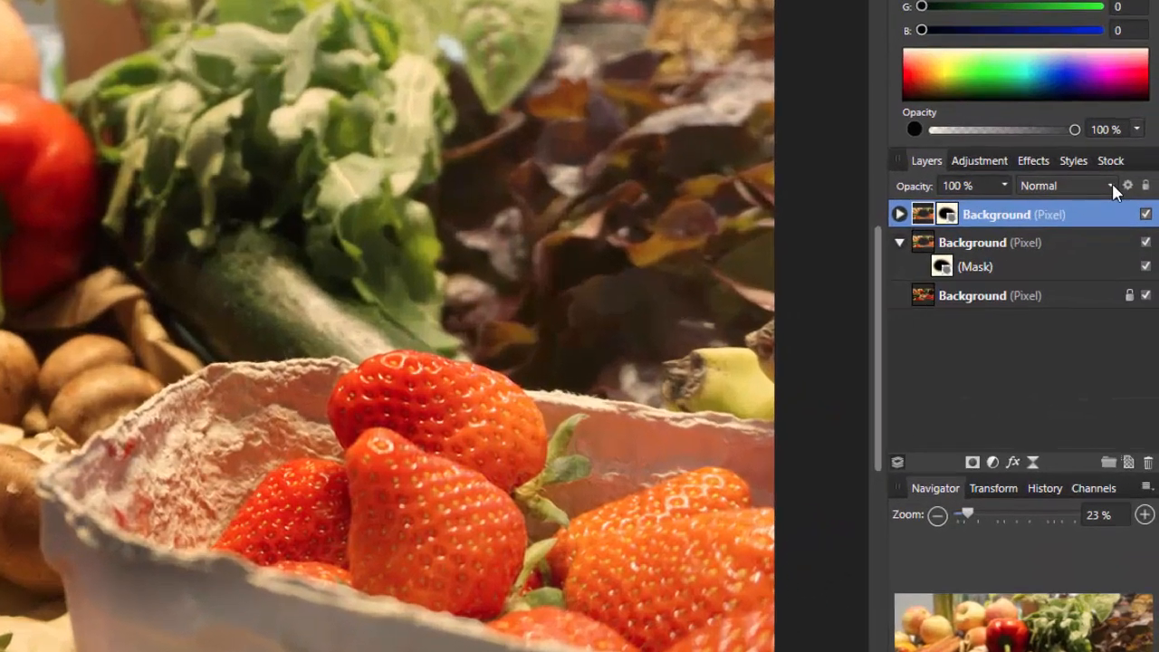
# Set the new top copy's blend mode to Screen and its opacity to 70%.
pyautogui.click(1113, 185)
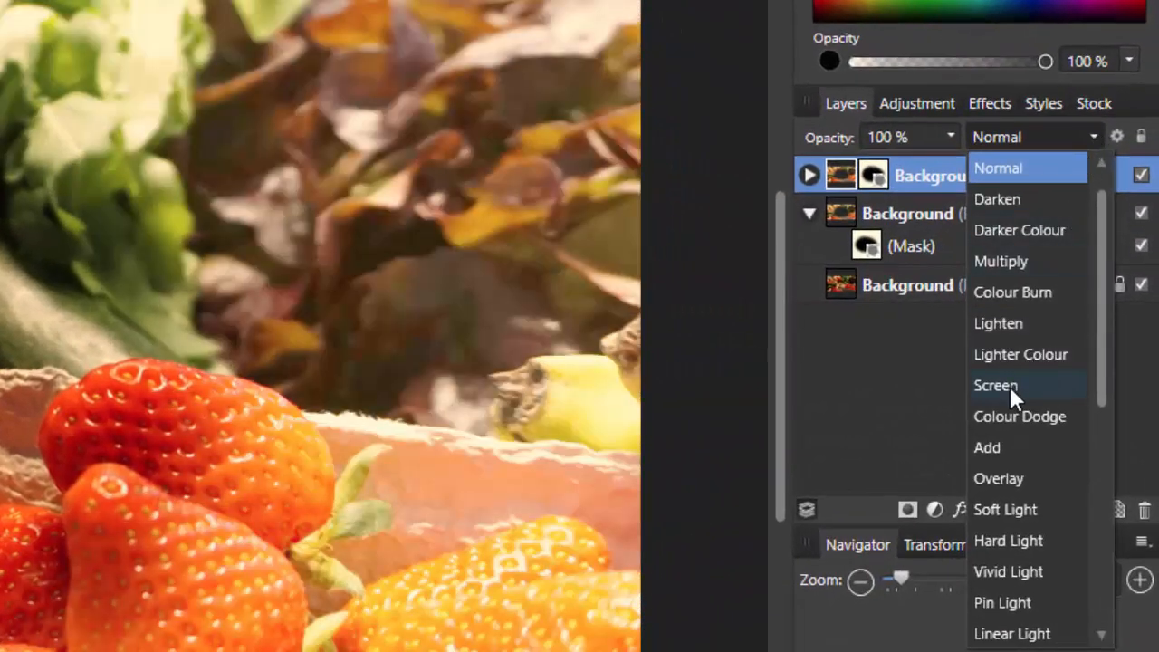
pyautogui.click(1010, 385)
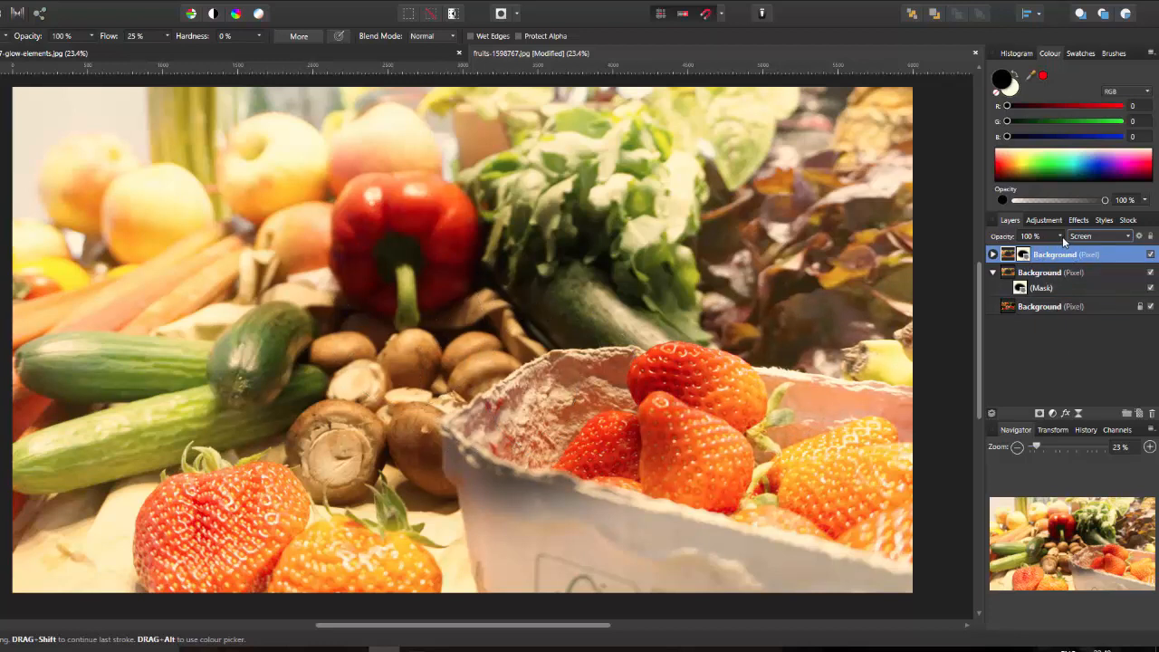
pyautogui.moveTo(1064, 239); pyautogui.dragTo(1035, 253)
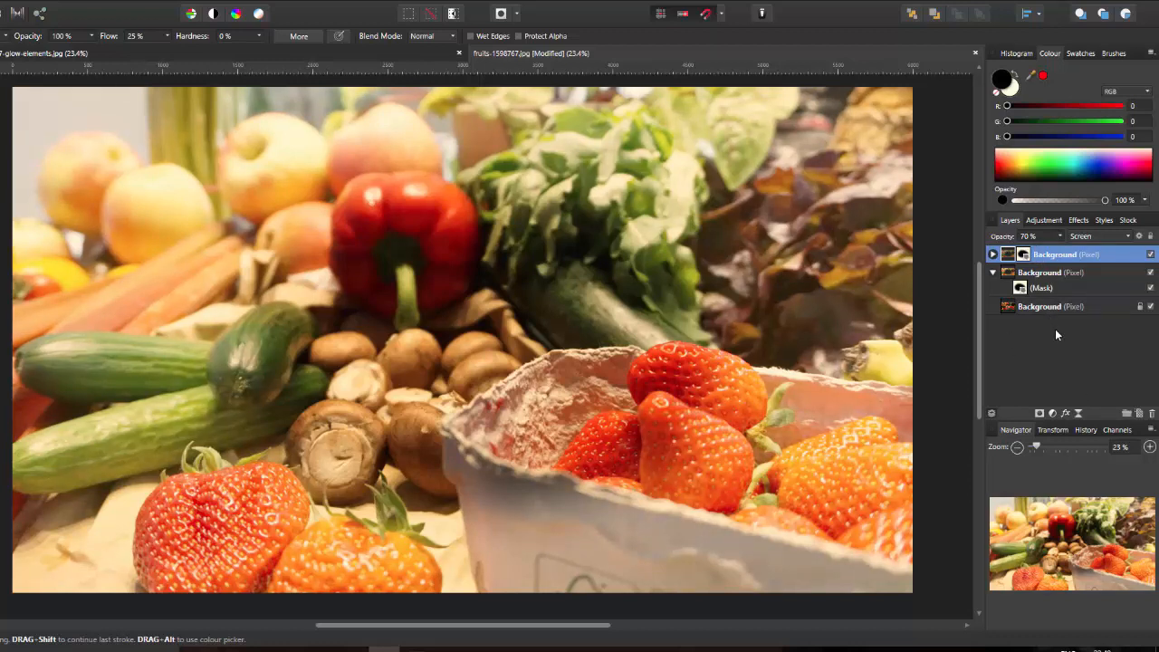
# Add an HSL adjustment with a Hue Shift of -30° and a Saturation Shift of -35%.
pyautogui.click(1042, 220)
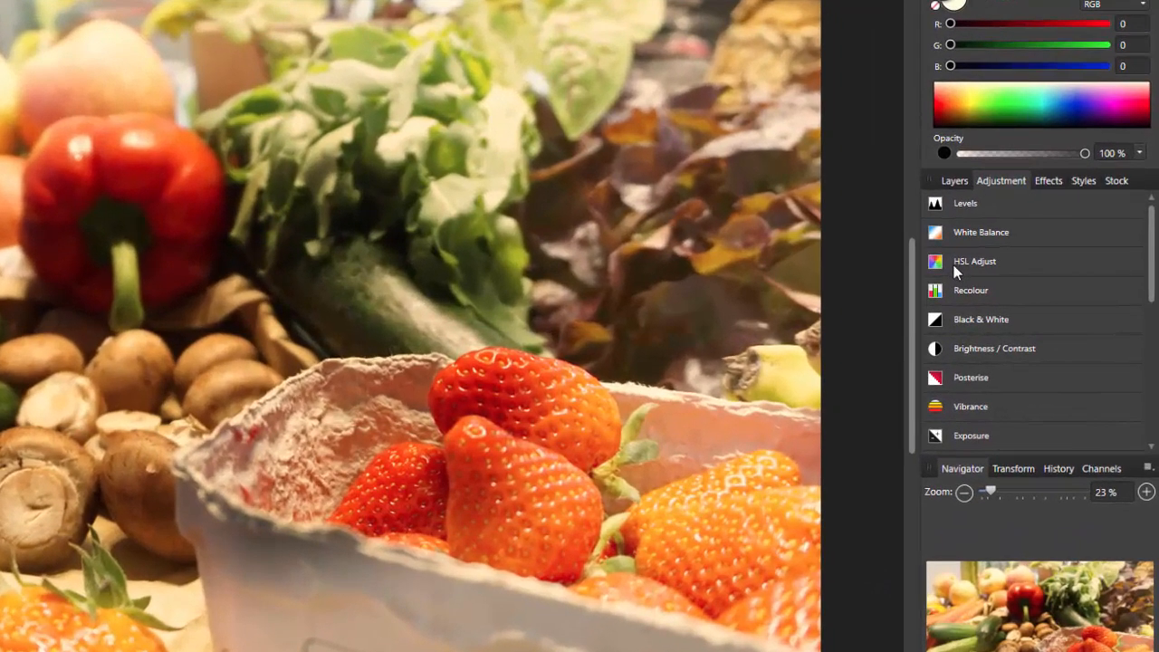
pyautogui.click(1015, 265)
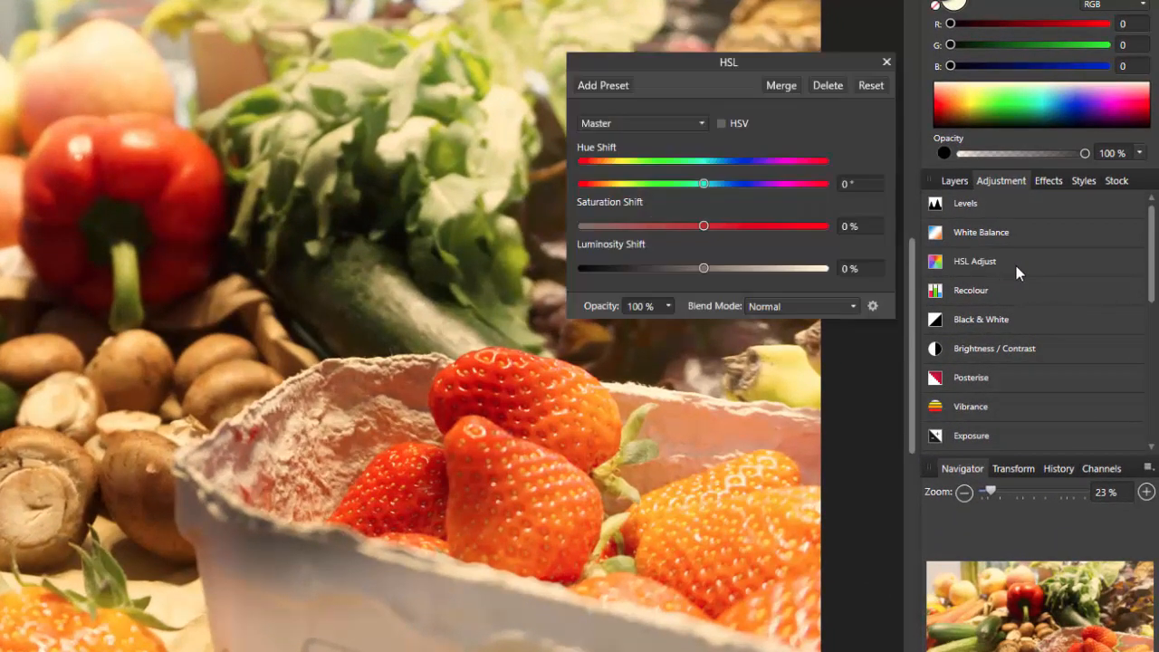
pyautogui.click(845, 183)
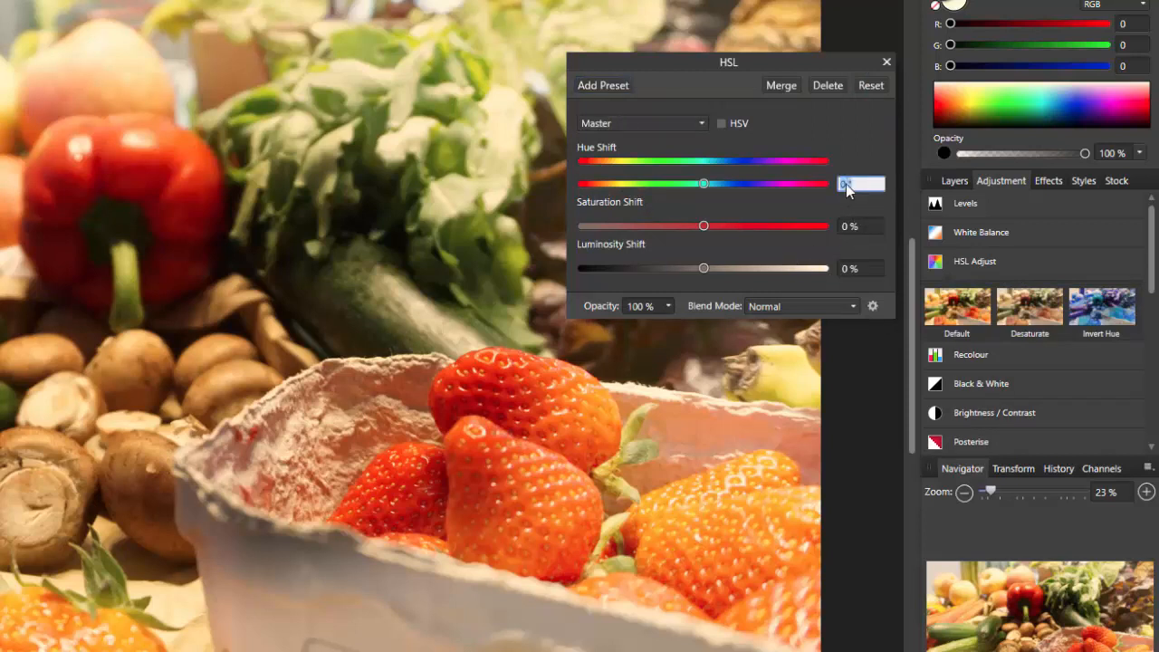
pyautogui.press('BackSpace')
pyautogui.write('30')
pyautogui.click(846, 227)
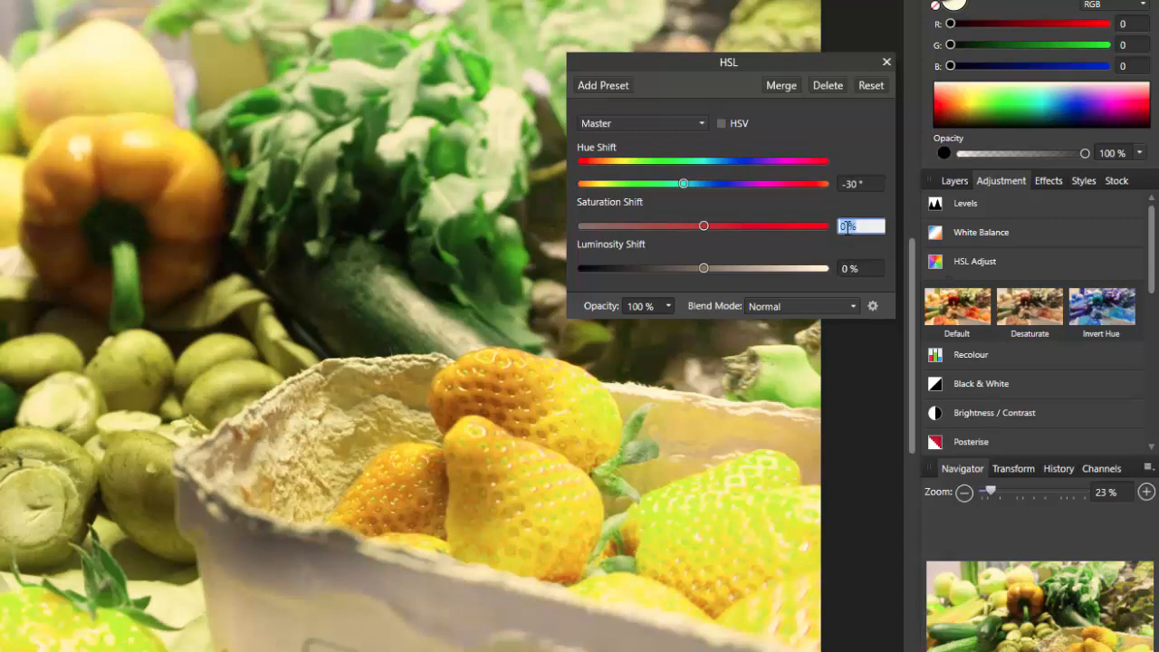
pyautogui.write('-35')
pyautogui.press('Return')
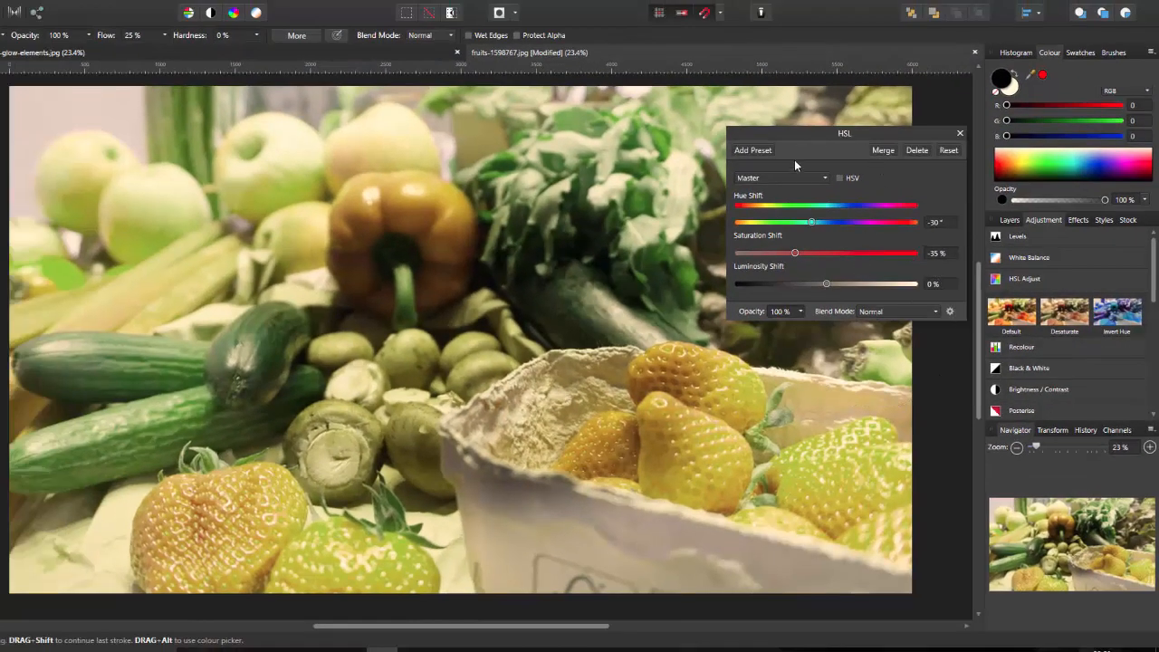
# Lower the HSL adjustment's Luminosity Shift to -18%.
pyautogui.click(673, 333)
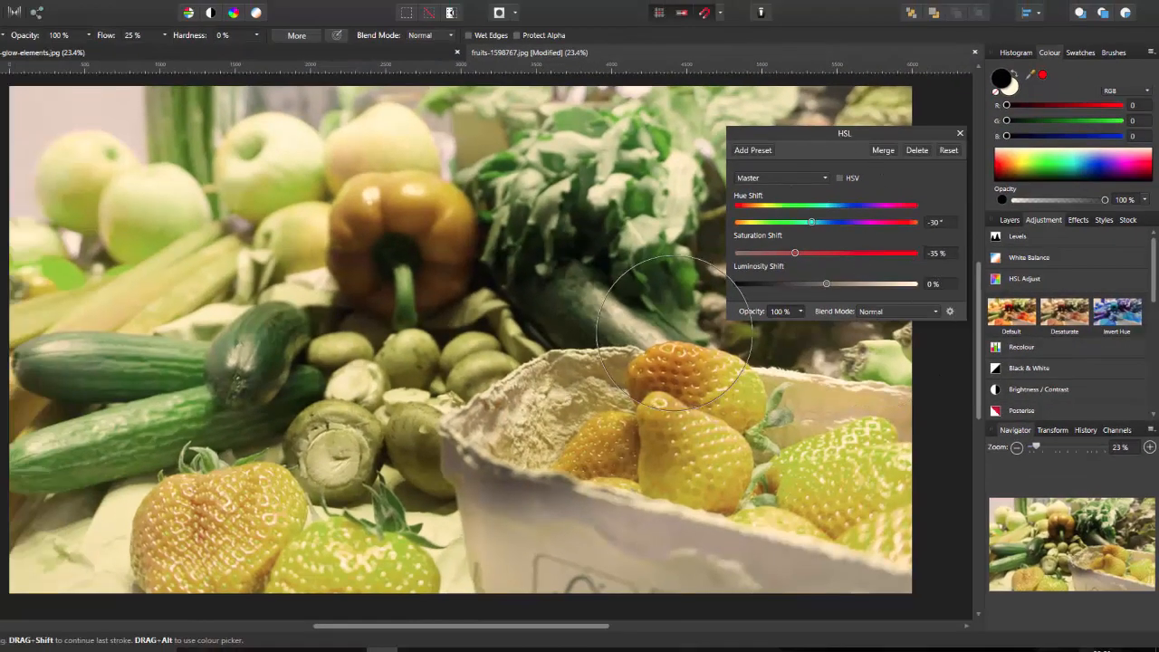
pyautogui.click(674, 334)
pyautogui.moveTo(674, 332)
pyautogui.mouseDown()
pyautogui.moveTo(673, 374)
pyautogui.moveTo(704, 421)
pyautogui.moveTo(672, 418)
pyautogui.moveTo(652, 441)
pyautogui.moveTo(716, 430)
pyautogui.mouseUp()
pyautogui.moveTo(825, 283); pyautogui.dragTo(812, 285)
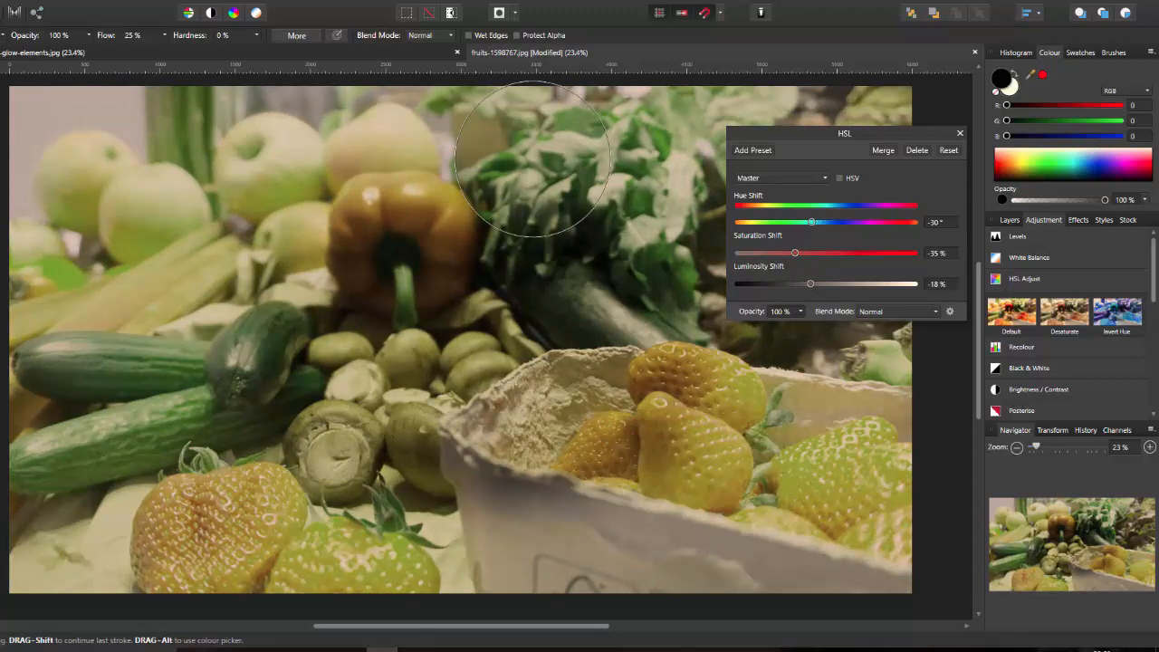
# Close the HSL adjustment and add a new empty pixel layer above it.
pyautogui.hotkey('ctrl', 'z')
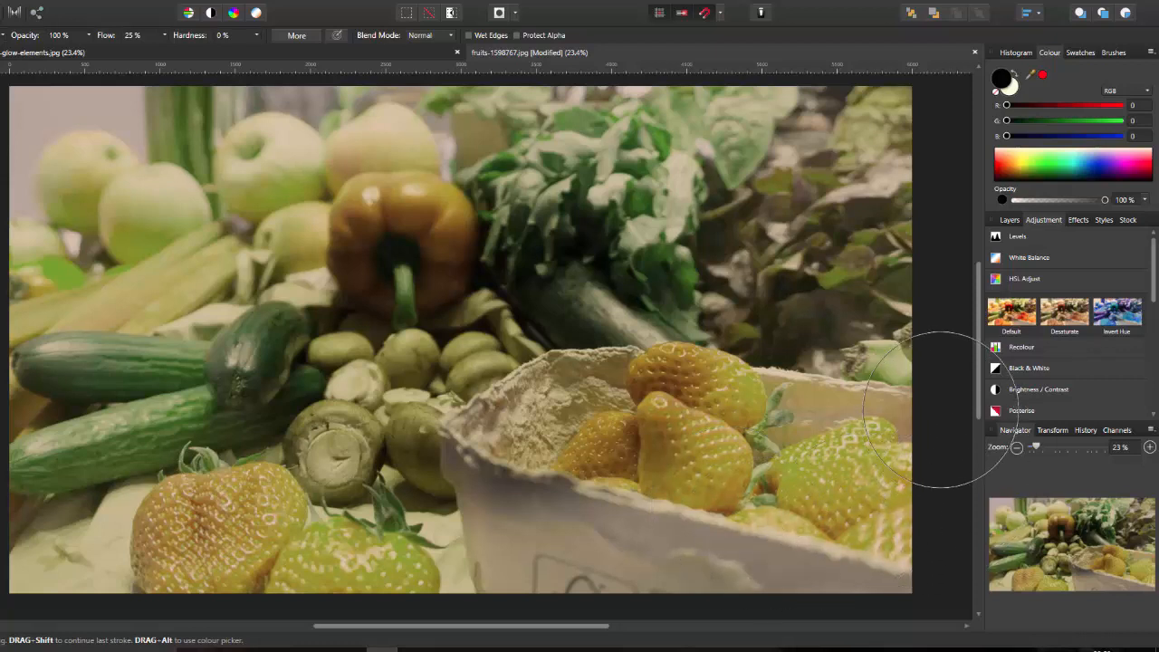
pyautogui.click(1009, 221)
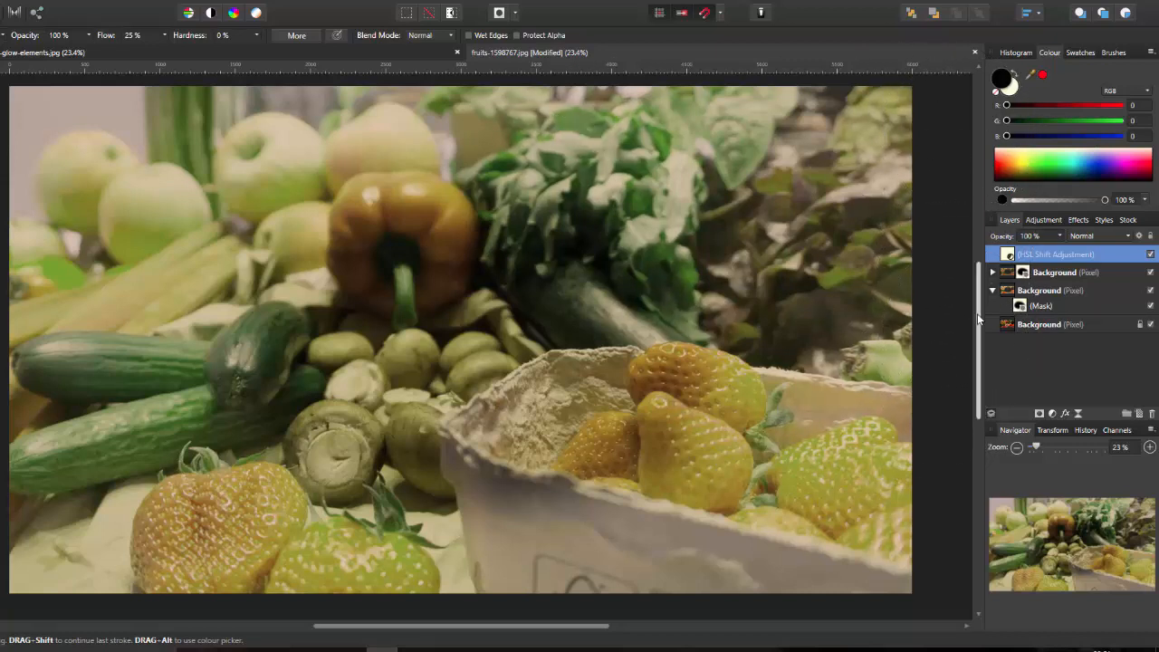
pyautogui.scroll(1, 979, 297)
pyautogui.scroll(-1, 979, 297)
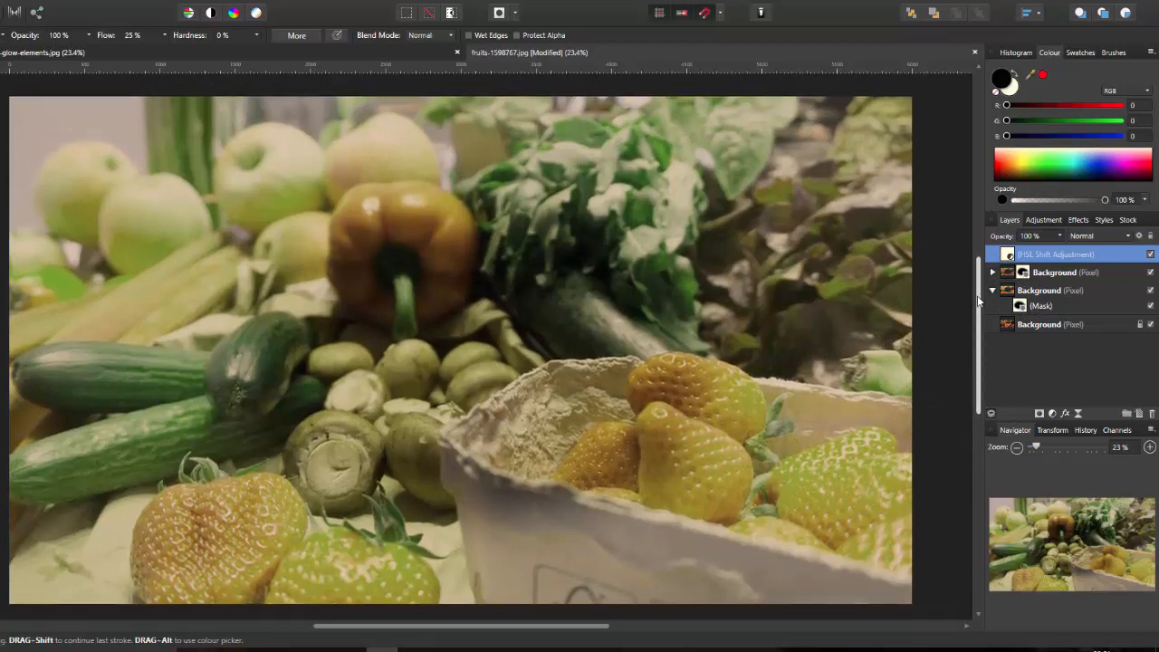
pyautogui.click(1139, 413)
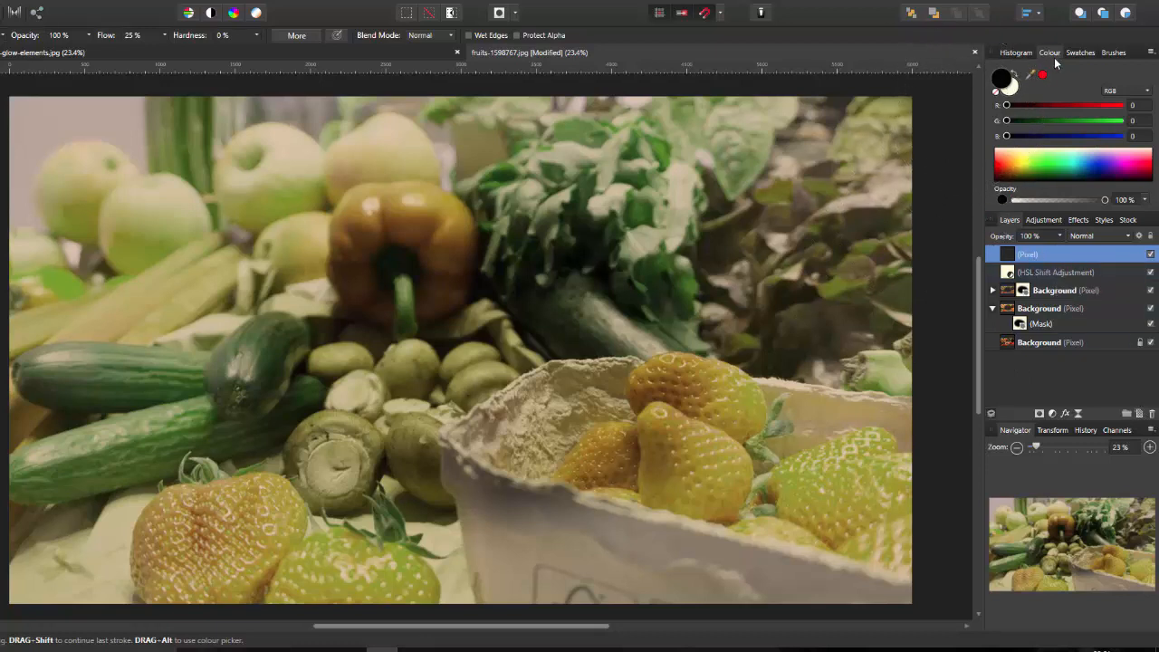
# Choose the 300 px Grunge 3 brush from the Texture brush category.
pyautogui.click(1113, 51)
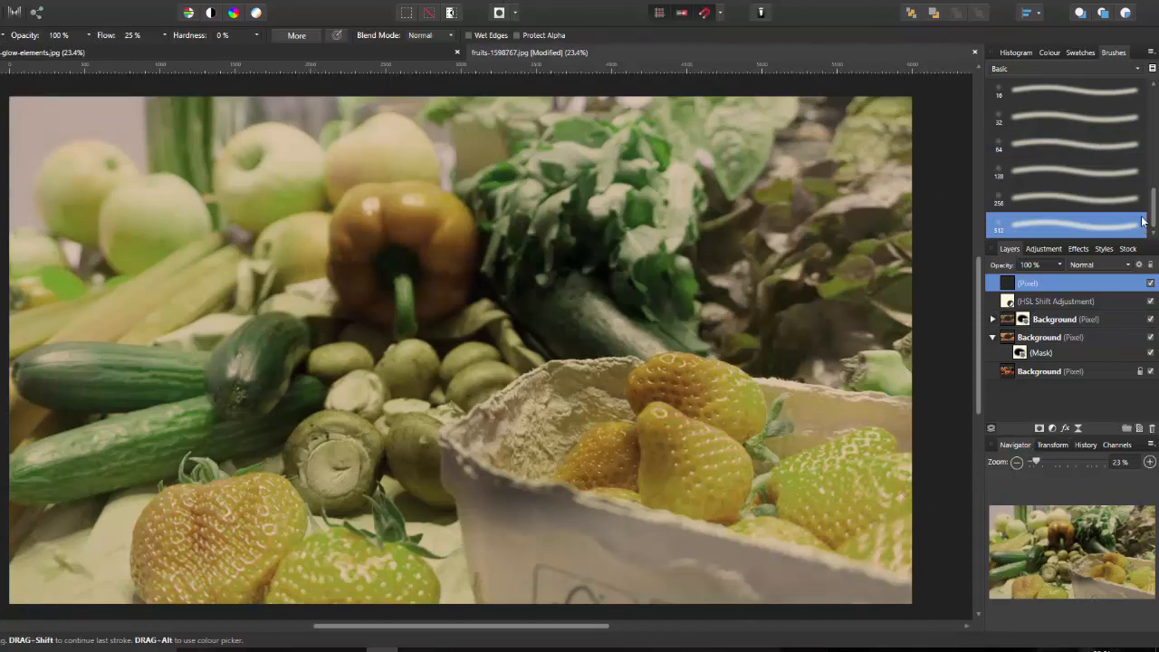
pyautogui.click(1139, 69)
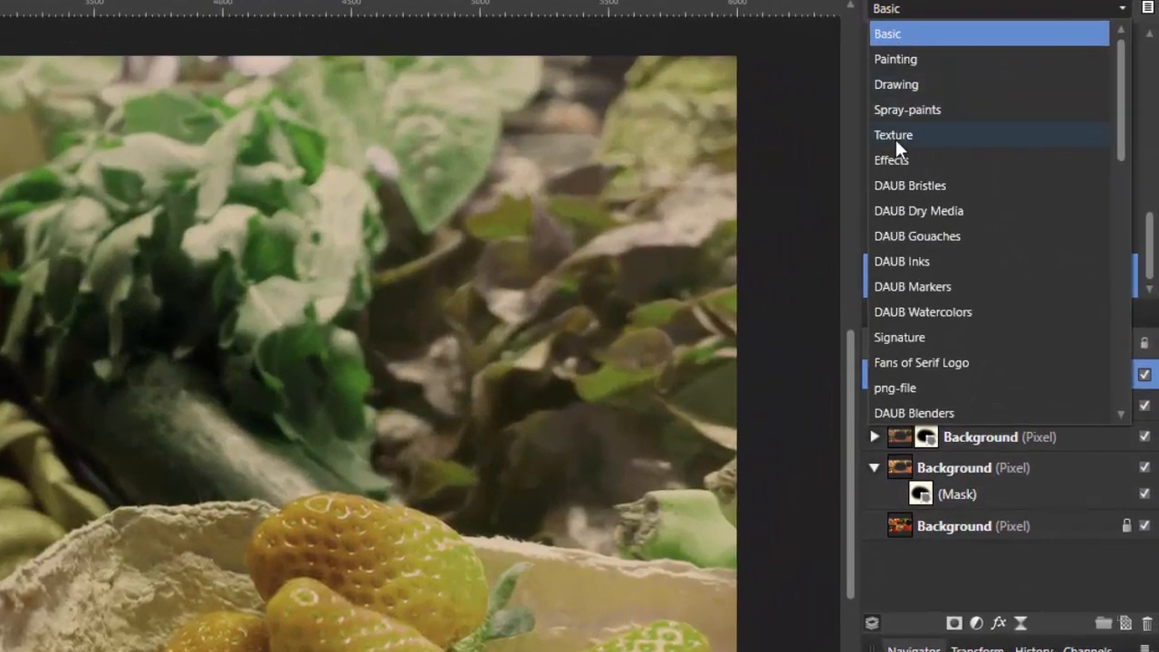
pyautogui.click(896, 139)
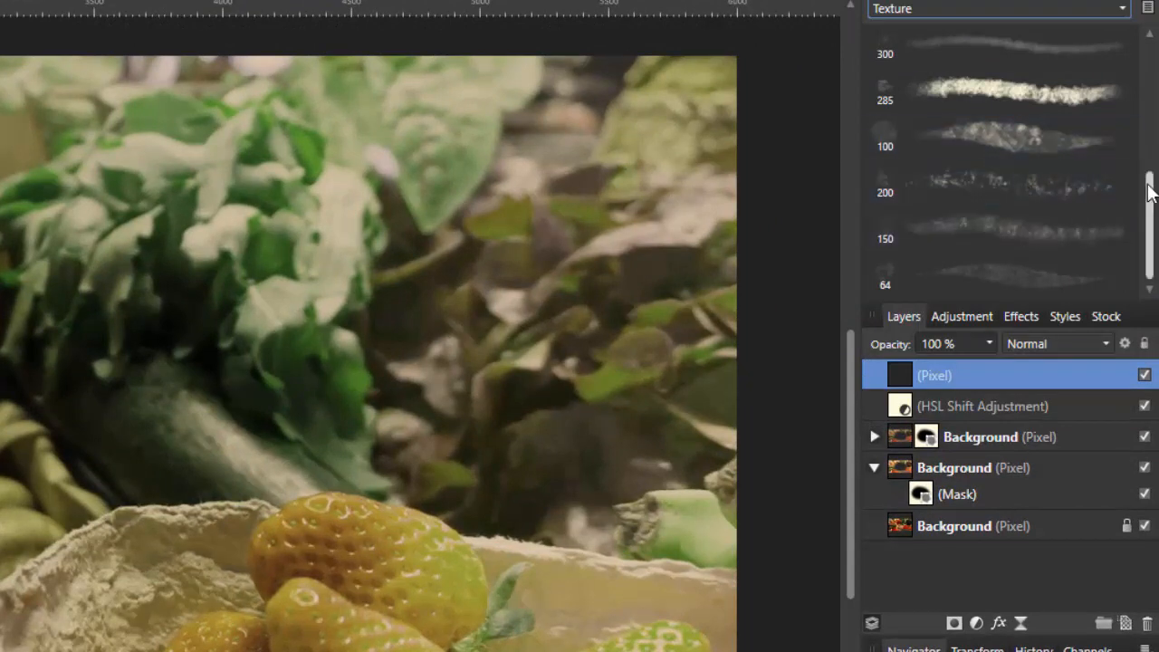
pyautogui.moveTo(1150, 187); pyautogui.dragTo(1150, 89)
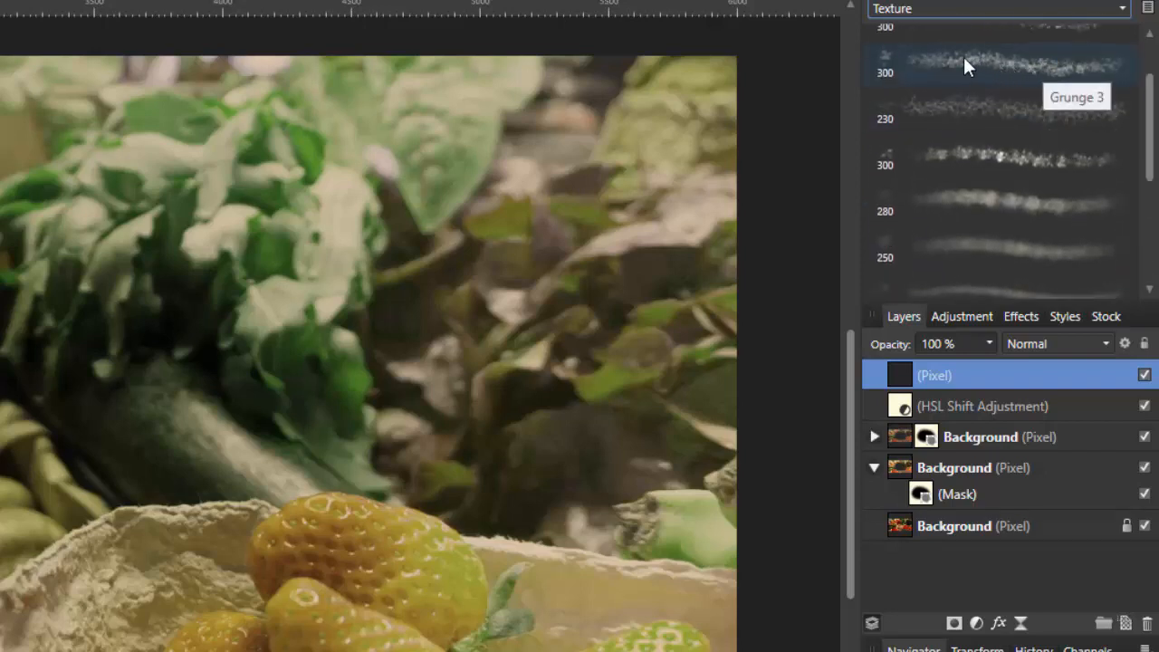
pyautogui.click(1012, 64)
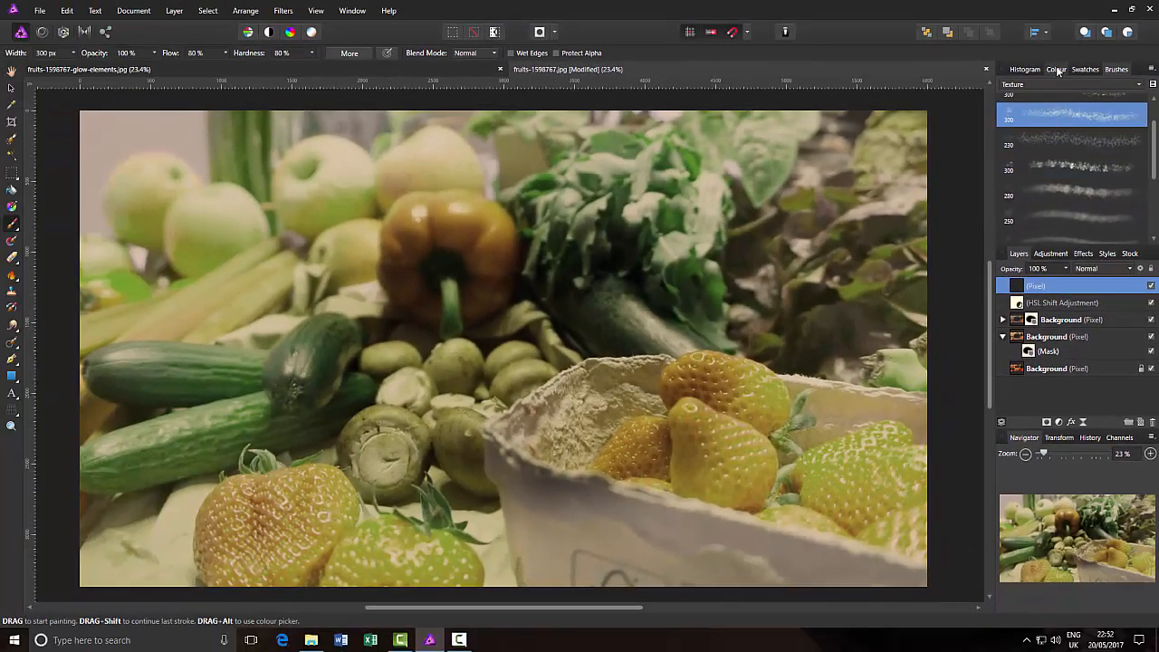
# Paint a rough black grunge border along all four edges of the photo on the new pixel layer.
pyautogui.click(1057, 70)
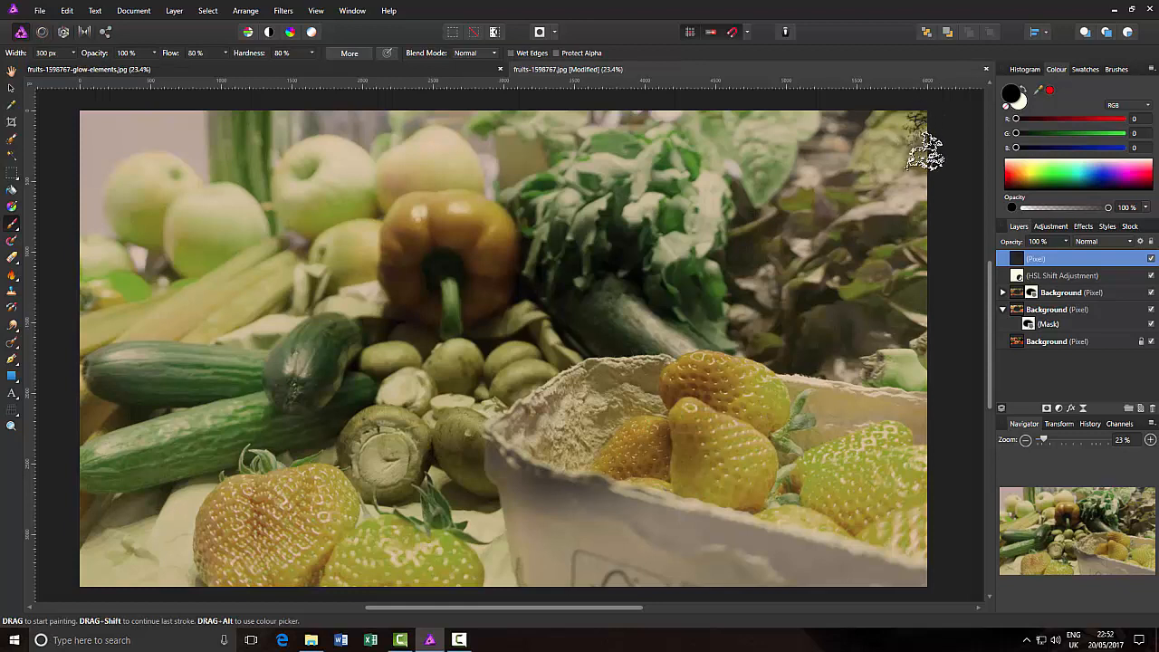
pyautogui.moveTo(926, 152); pyautogui.dragTo(927, 366)
pyautogui.moveTo(926, 398)
pyautogui.mouseDown()
pyautogui.moveTo(914, 504)
pyautogui.moveTo(922, 581)
pyautogui.moveTo(913, 251)
pyautogui.mouseUp()
pyautogui.moveTo(868, 142)
pyautogui.mouseDown()
pyautogui.moveTo(911, 106)
pyautogui.moveTo(610, 111)
pyautogui.moveTo(310, 99)
pyautogui.moveTo(78, 110)
pyautogui.moveTo(86, 579)
pyautogui.moveTo(58, 568)
pyautogui.moveTo(101, 583)
pyautogui.moveTo(90, 590)
pyautogui.moveTo(162, 578)
pyautogui.moveTo(927, 580)
pyautogui.mouseUp()
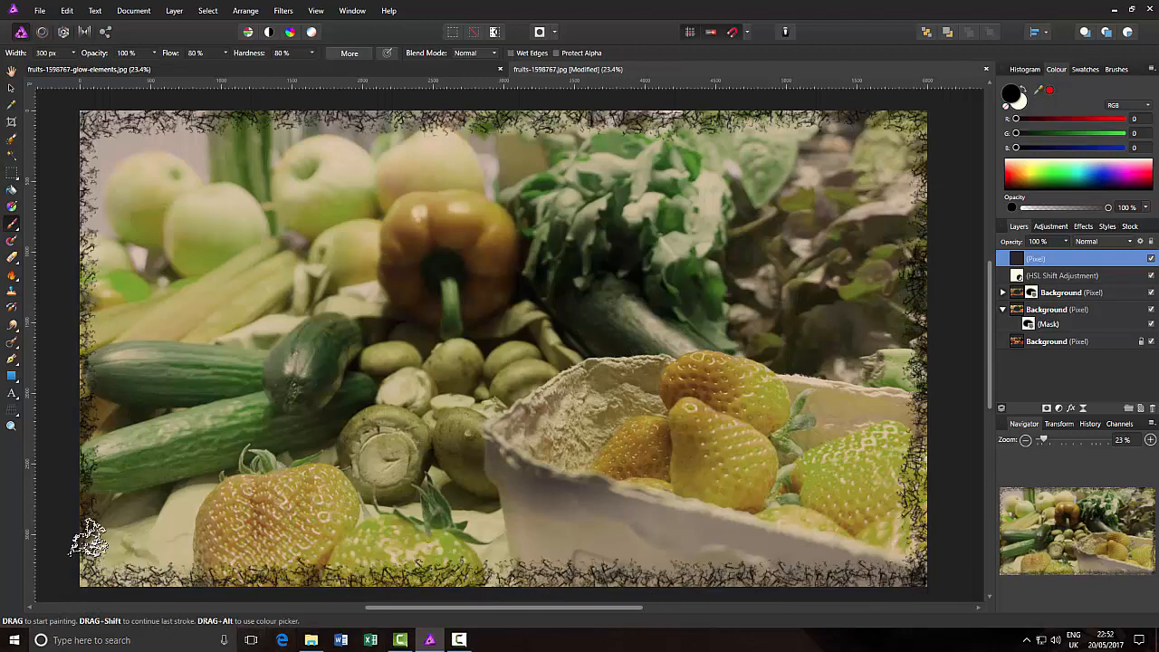
pyautogui.moveTo(85, 530)
pyautogui.mouseDown()
pyautogui.moveTo(65, 356)
pyautogui.moveTo(73, 345)
pyautogui.moveTo(85, 387)
pyautogui.moveTo(79, 147)
pyautogui.moveTo(98, 181)
pyautogui.mouseUp()
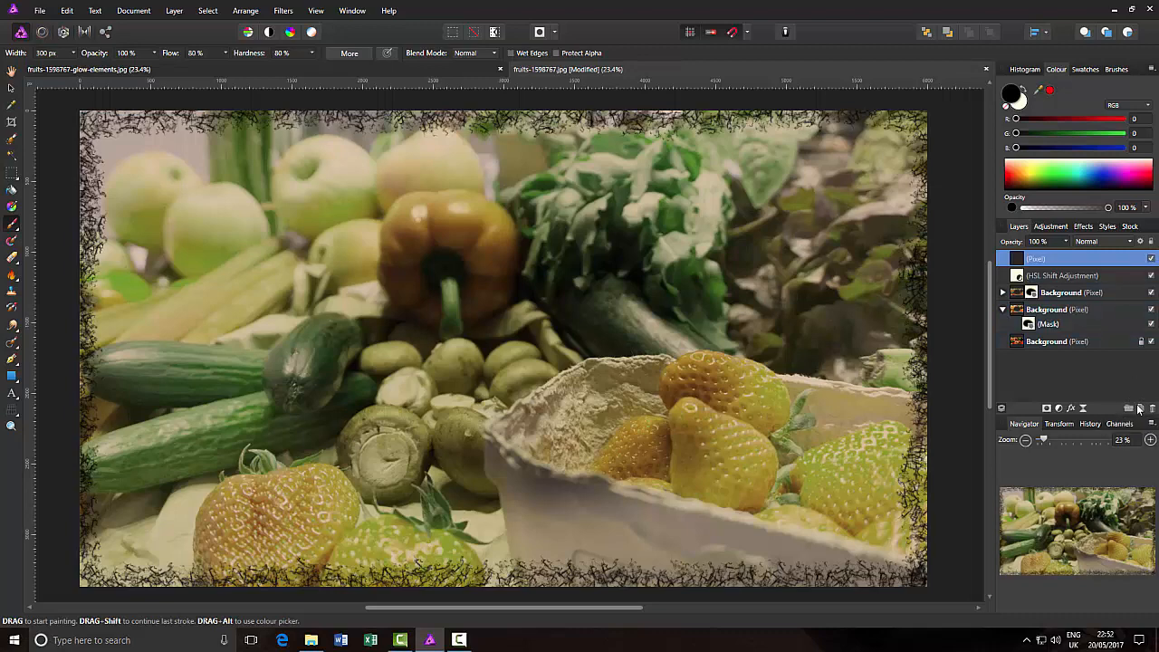
# Add a second empty pixel layer on top and hide the grunge border layer beneath it.
pyautogui.click(1140, 409)
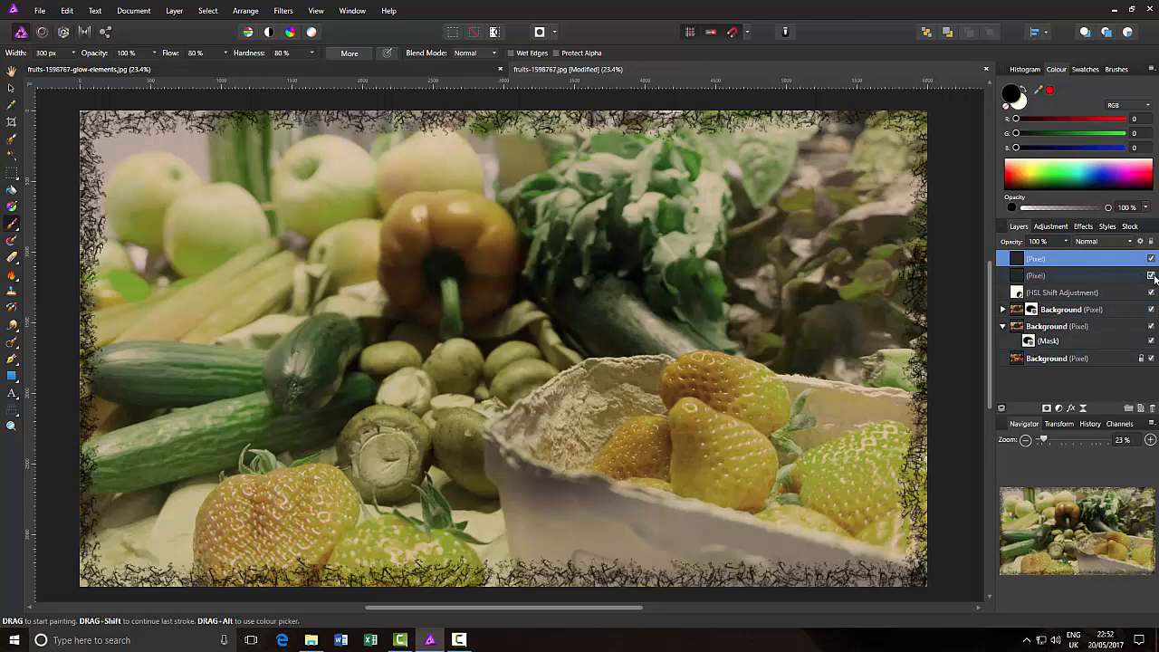
pyautogui.click(1151, 275)
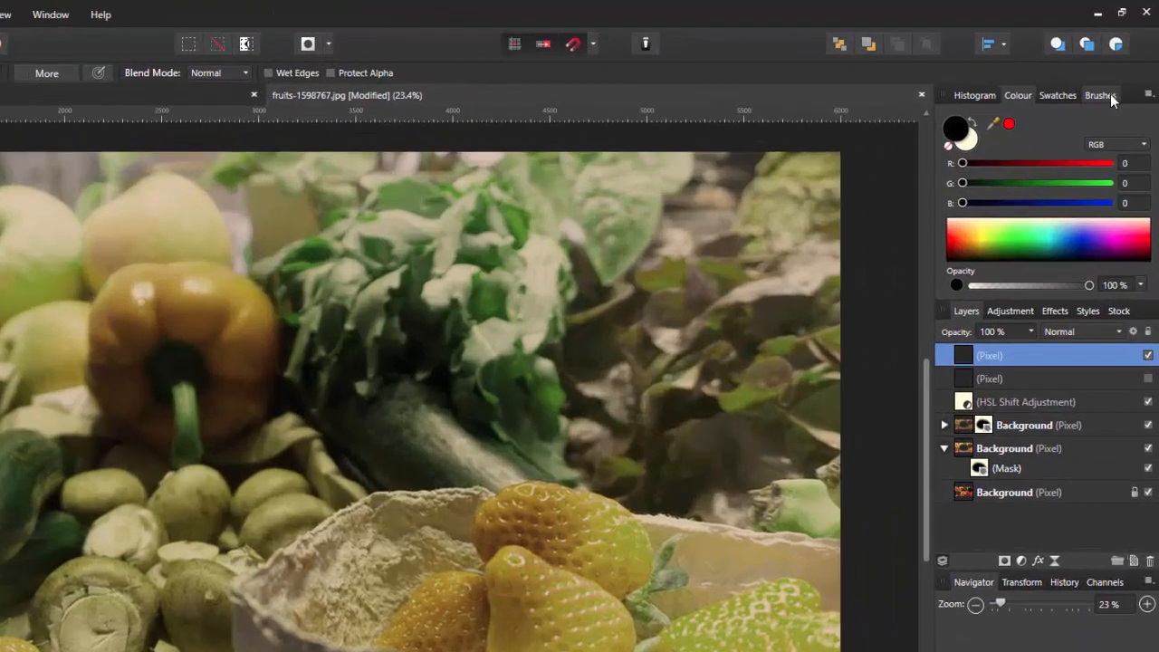
# Choose the Scatter Chalk brush from the DAUB Dry Media brush category.
pyautogui.click(1121, 70)
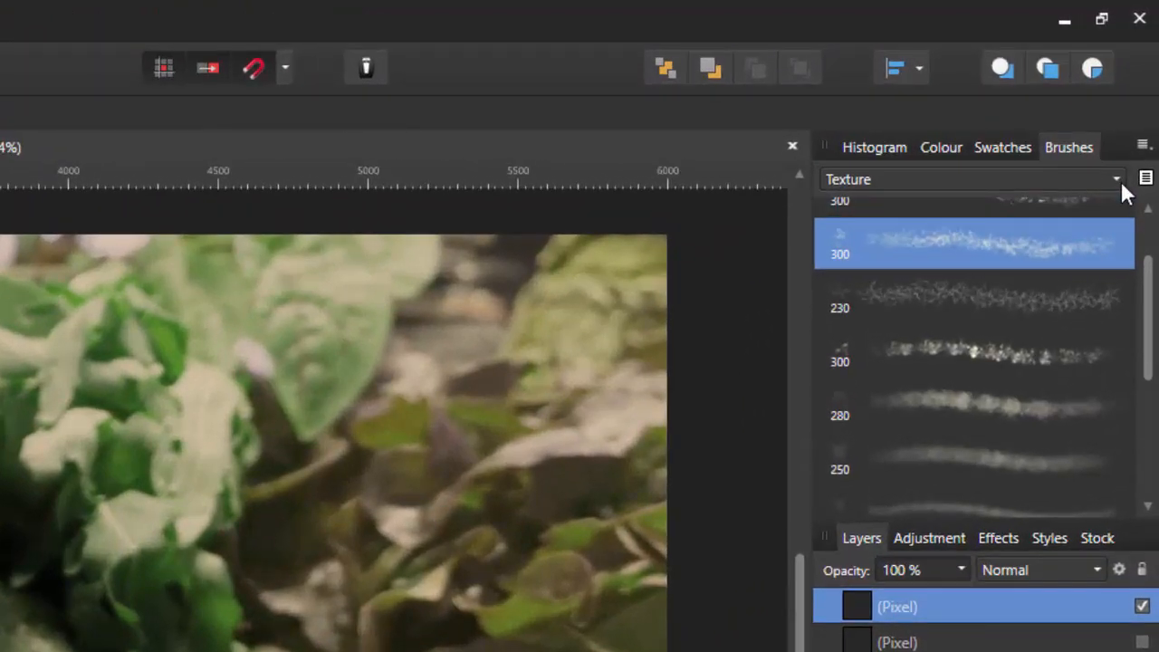
pyautogui.click(1120, 181)
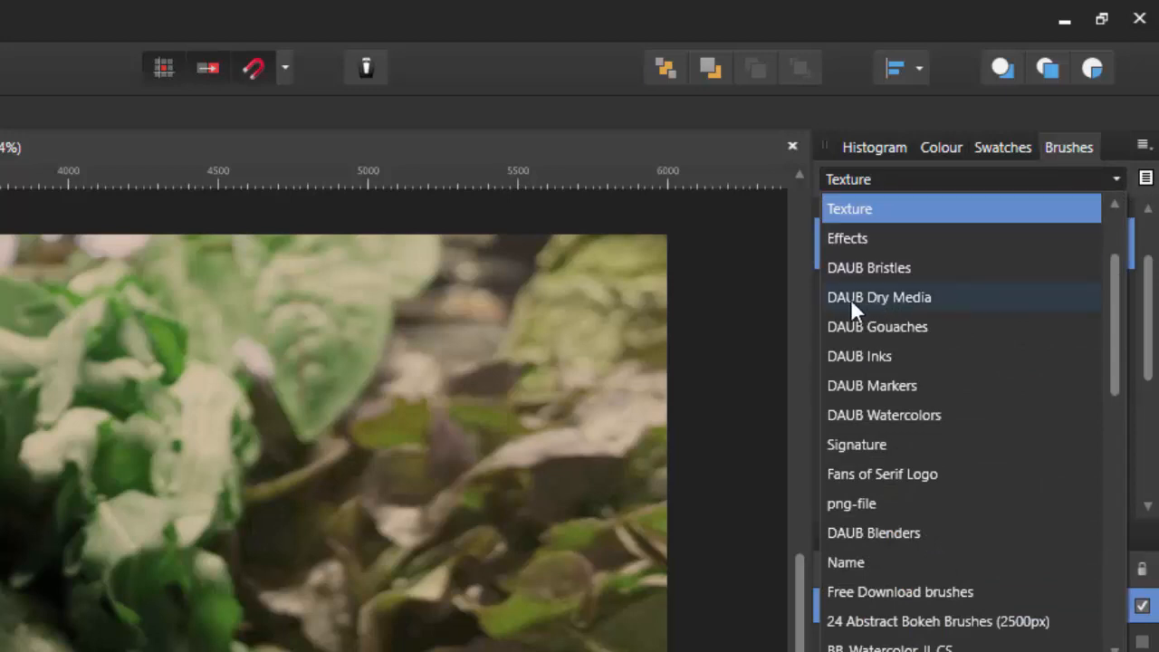
pyautogui.click(920, 298)
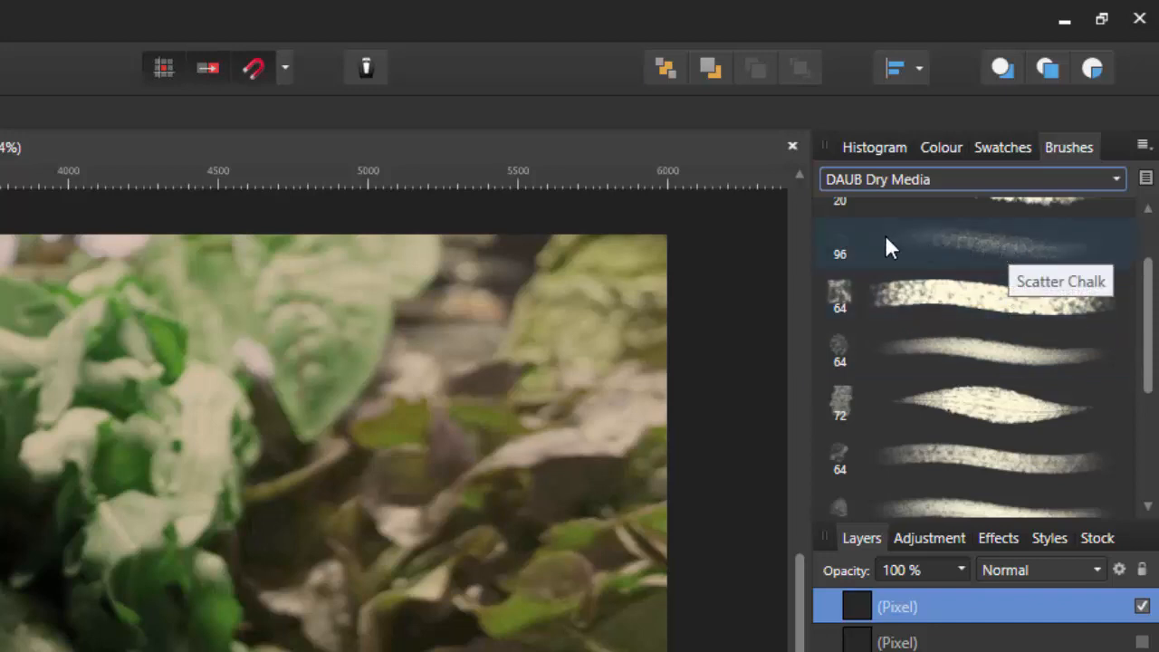
pyautogui.click(937, 251)
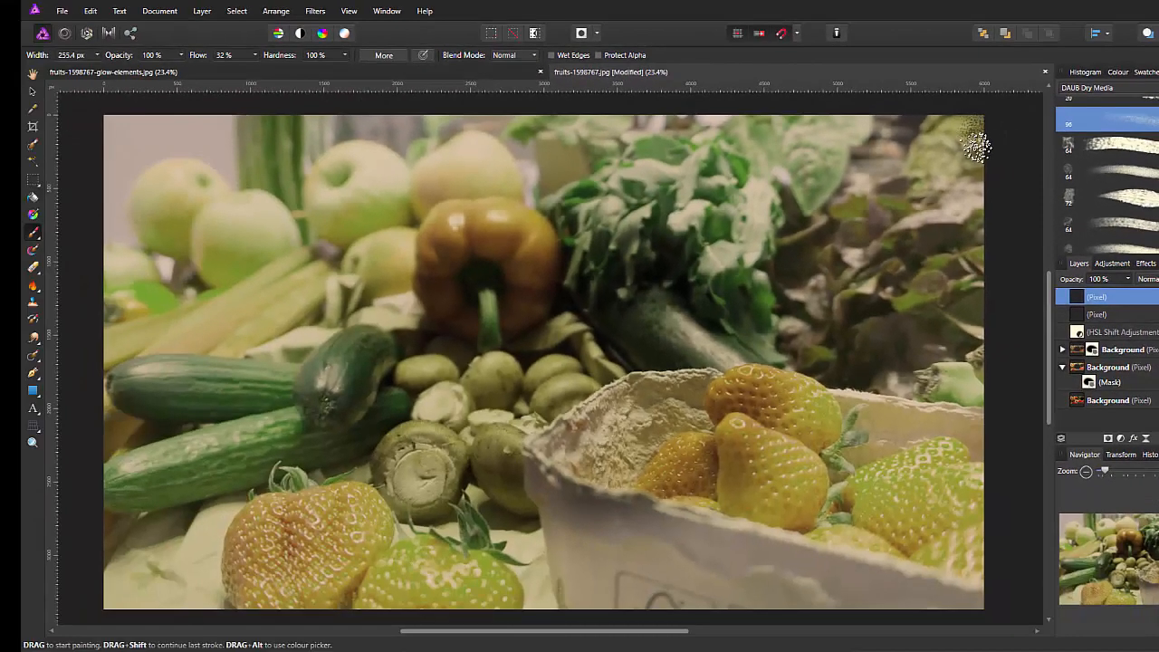
# Paint a black chalk border along all four edges of the photo and show the grunge border layer again.
pyautogui.moveTo(977, 145); pyautogui.dragTo(971, 611)
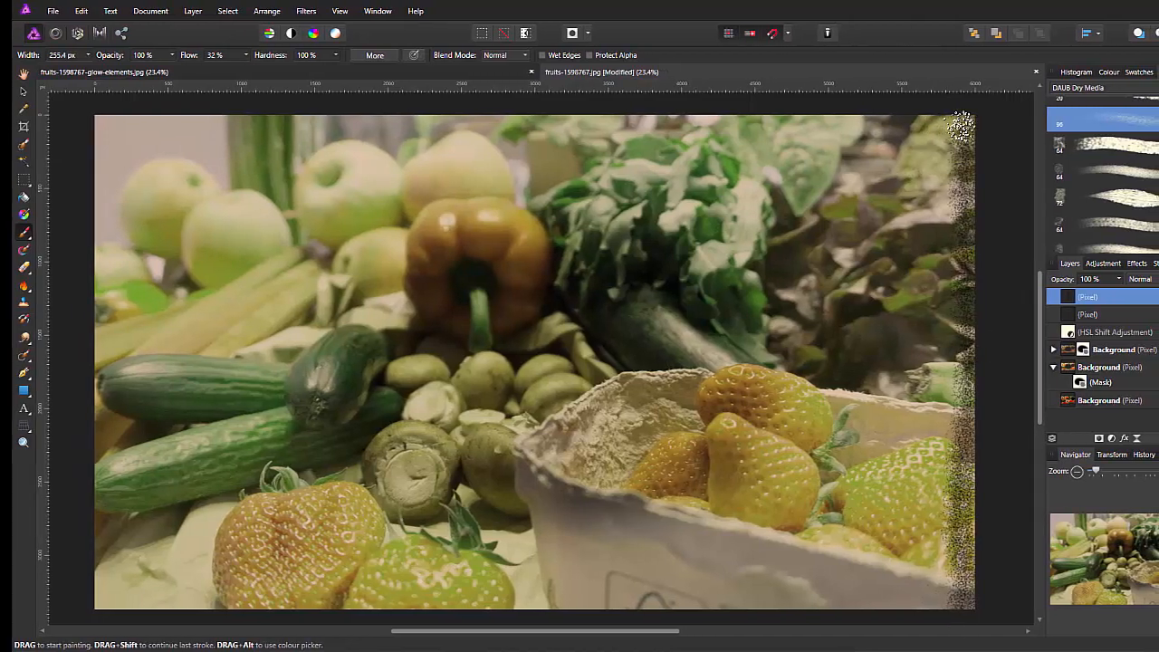
pyautogui.moveTo(958, 127)
pyautogui.mouseDown()
pyautogui.moveTo(684, 120)
pyautogui.moveTo(580, 132)
pyautogui.moveTo(516, 111)
pyautogui.moveTo(425, 110)
pyautogui.moveTo(109, 133)
pyautogui.moveTo(99, 122)
pyautogui.moveTo(484, 117)
pyautogui.moveTo(463, 149)
pyautogui.moveTo(148, 136)
pyautogui.moveTo(91, 122)
pyautogui.moveTo(103, 603)
pyautogui.mouseUp()
pyautogui.moveTo(101, 125)
pyautogui.mouseDown()
pyautogui.moveTo(107, 606)
pyautogui.moveTo(985, 605)
pyautogui.mouseUp()
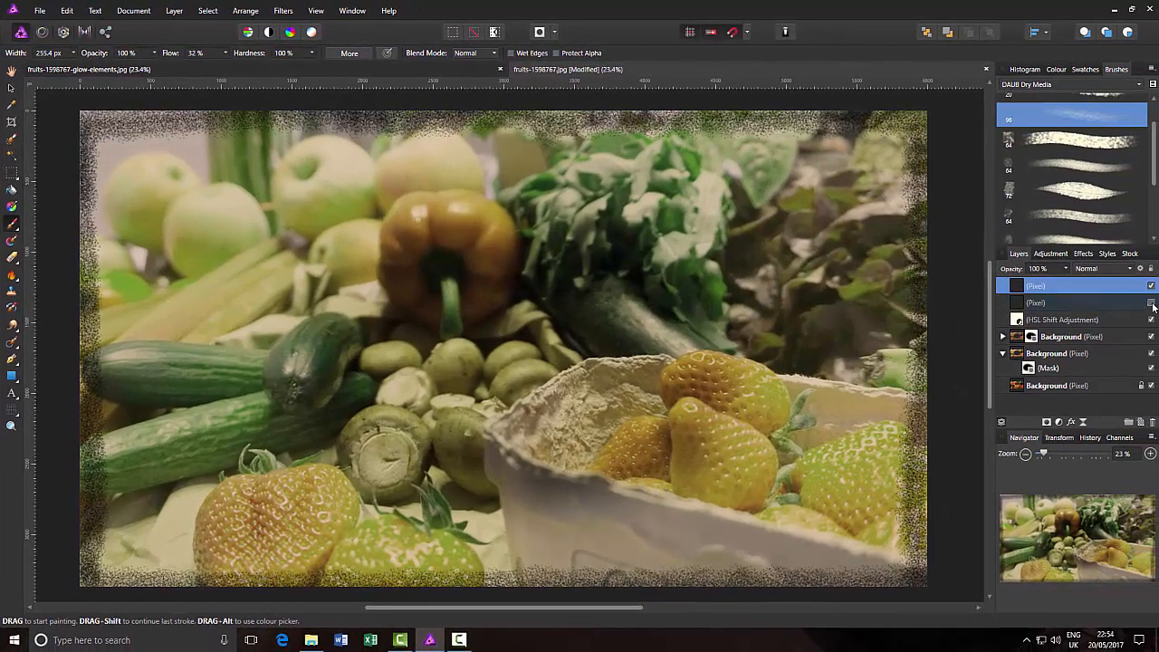
pyautogui.click(1151, 302)
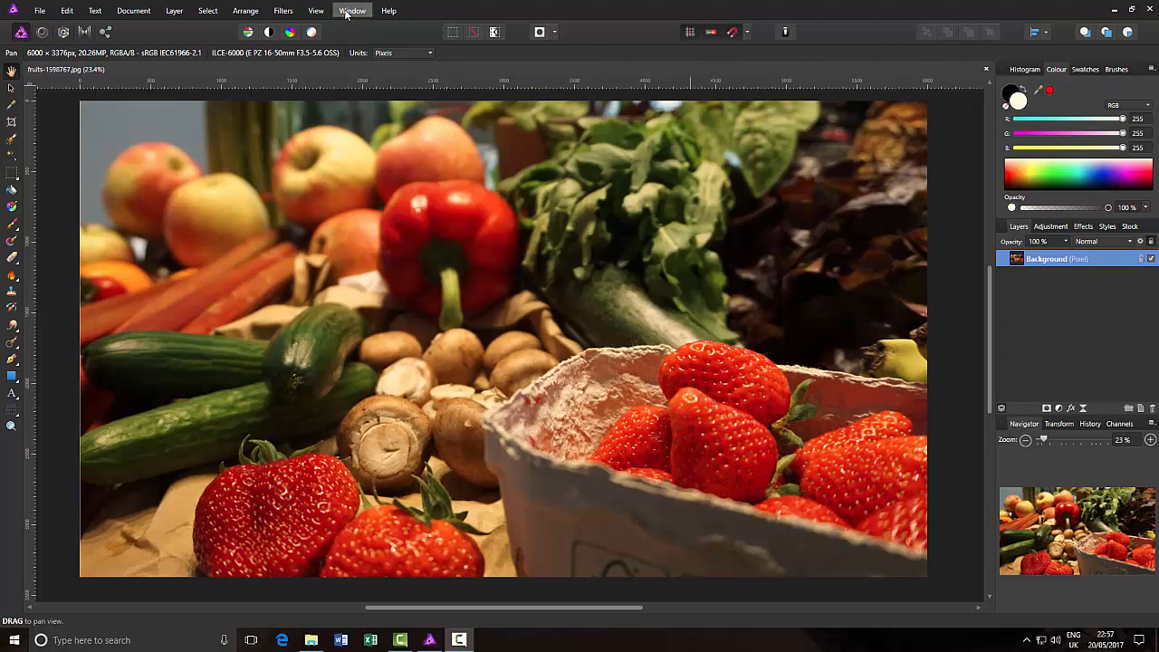
# Show the Macro and Library studio panels in the workspace.
pyautogui.click(314, 11)
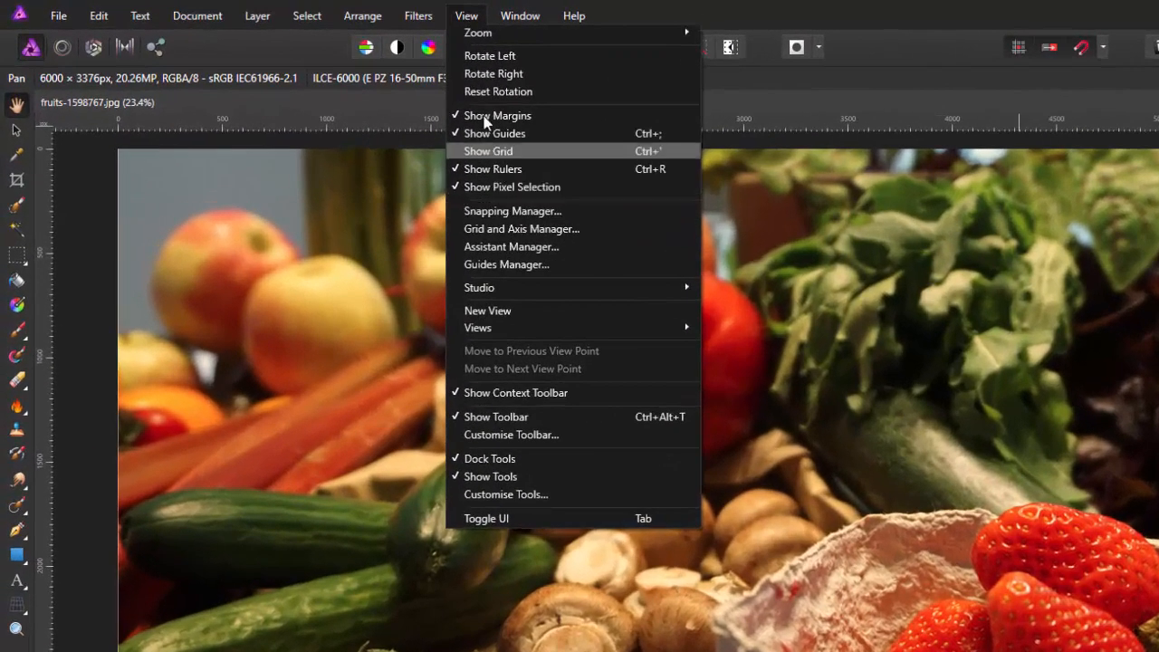
pyautogui.moveTo(594, 331)
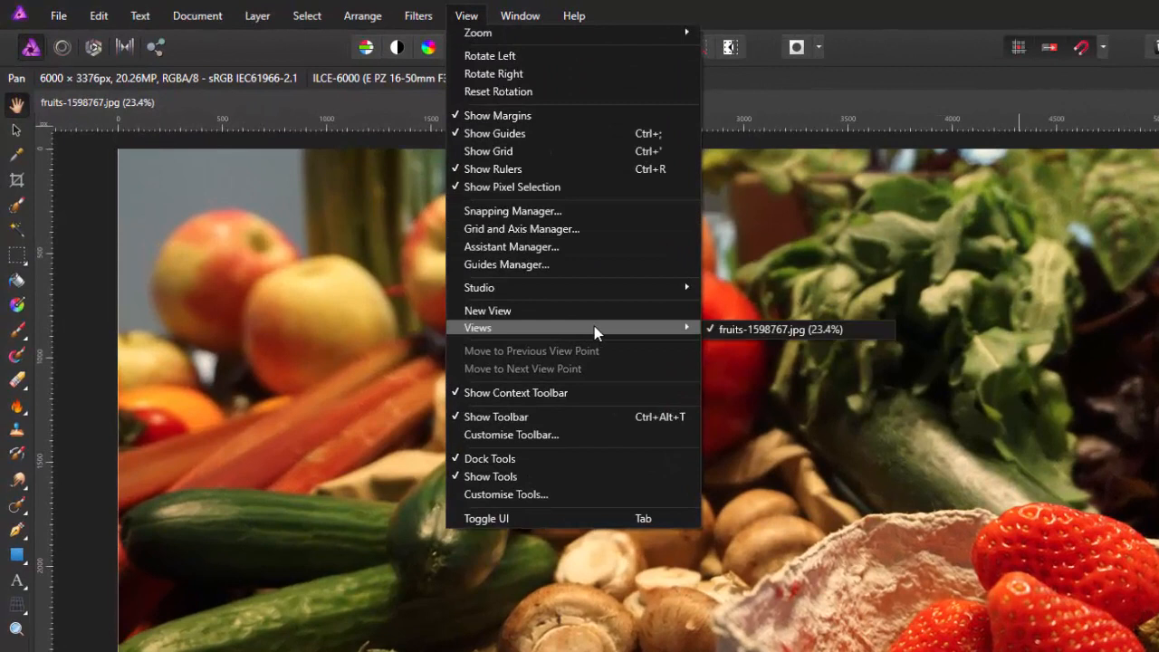
pyautogui.moveTo(624, 290)
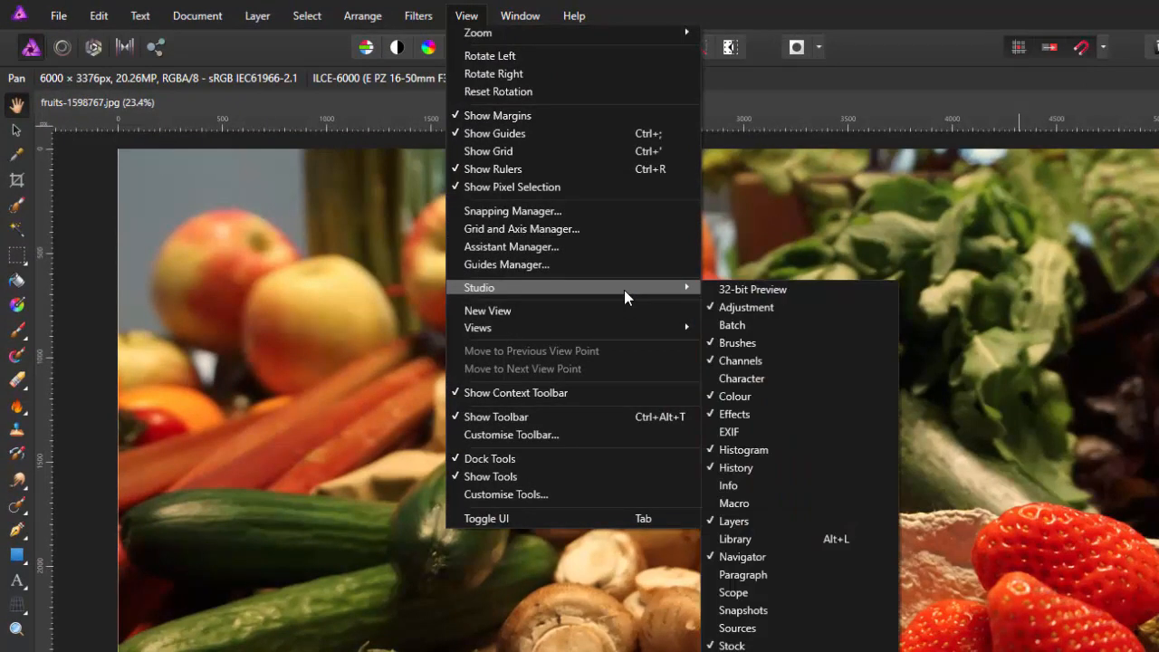
pyautogui.click(749, 506)
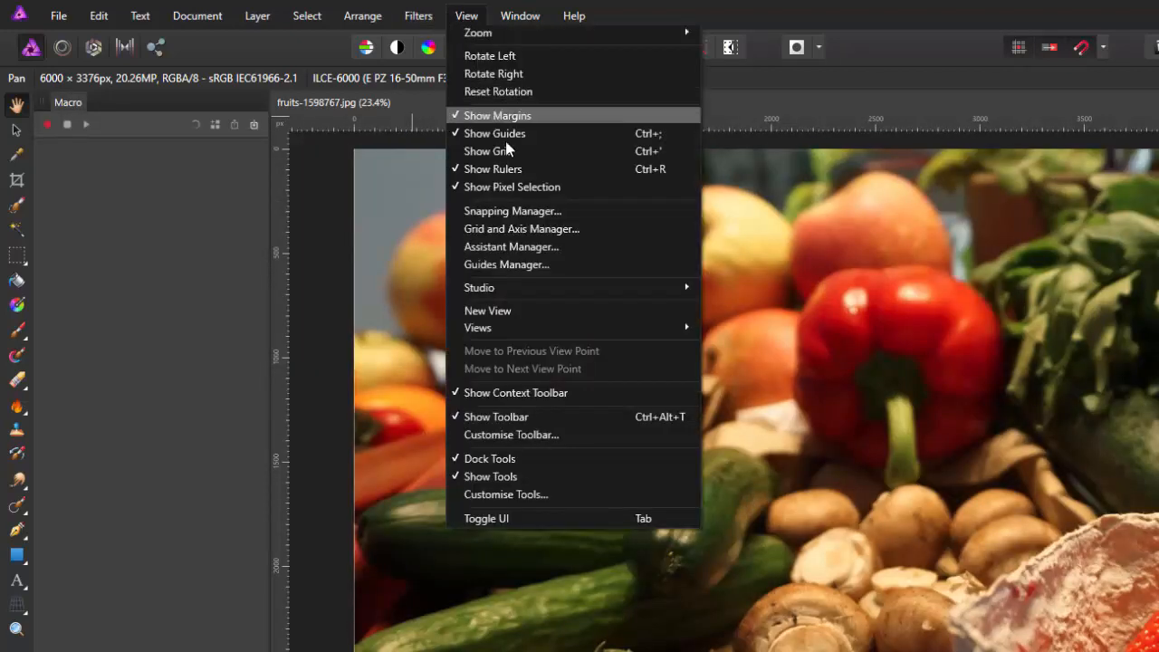
pyautogui.moveTo(632, 286)
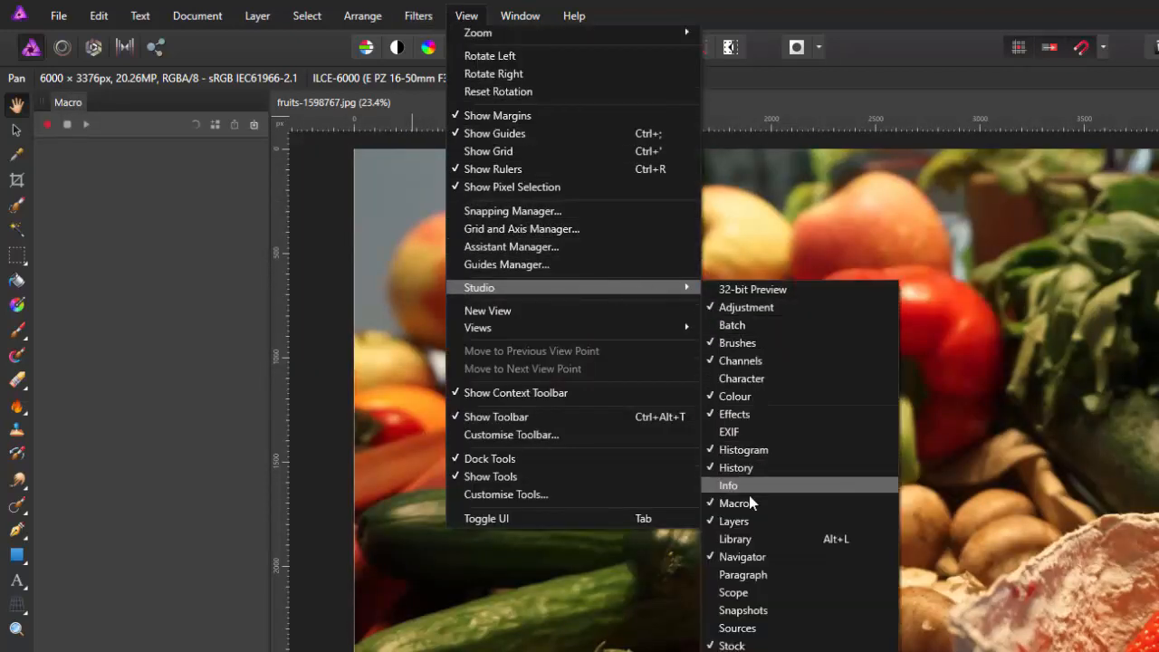
pyautogui.click(737, 538)
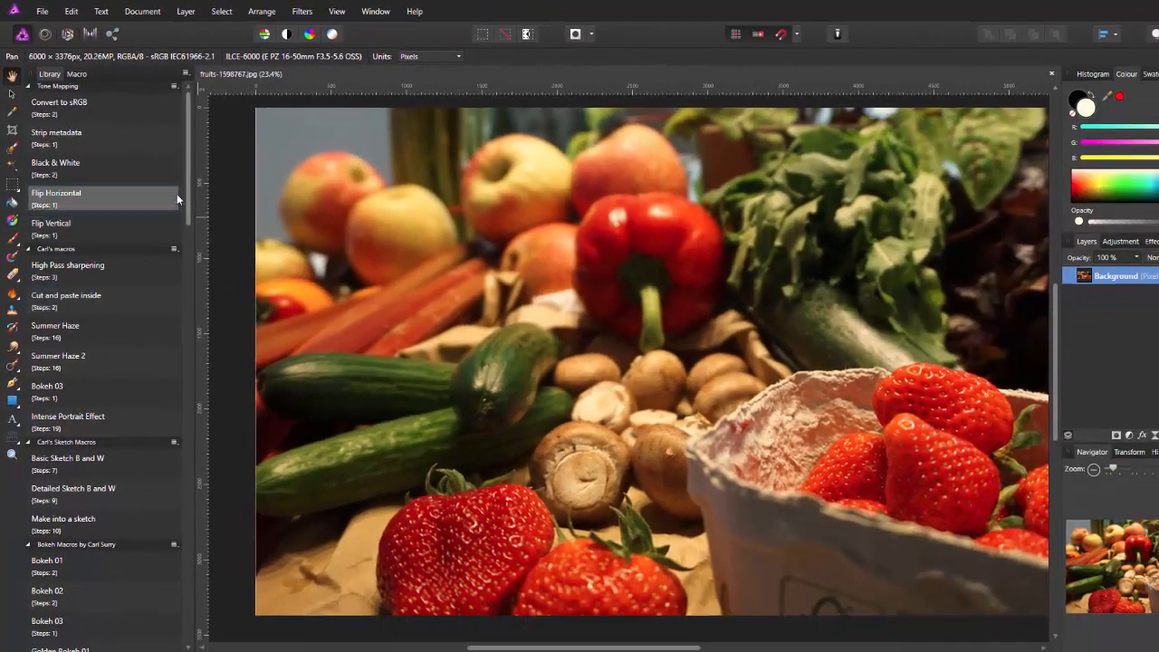
# Export the Diffused Glow Effect macro category as an .afmacros file into the My Macros folder.
pyautogui.moveTo(190, 163); pyautogui.dragTo(234, 361)
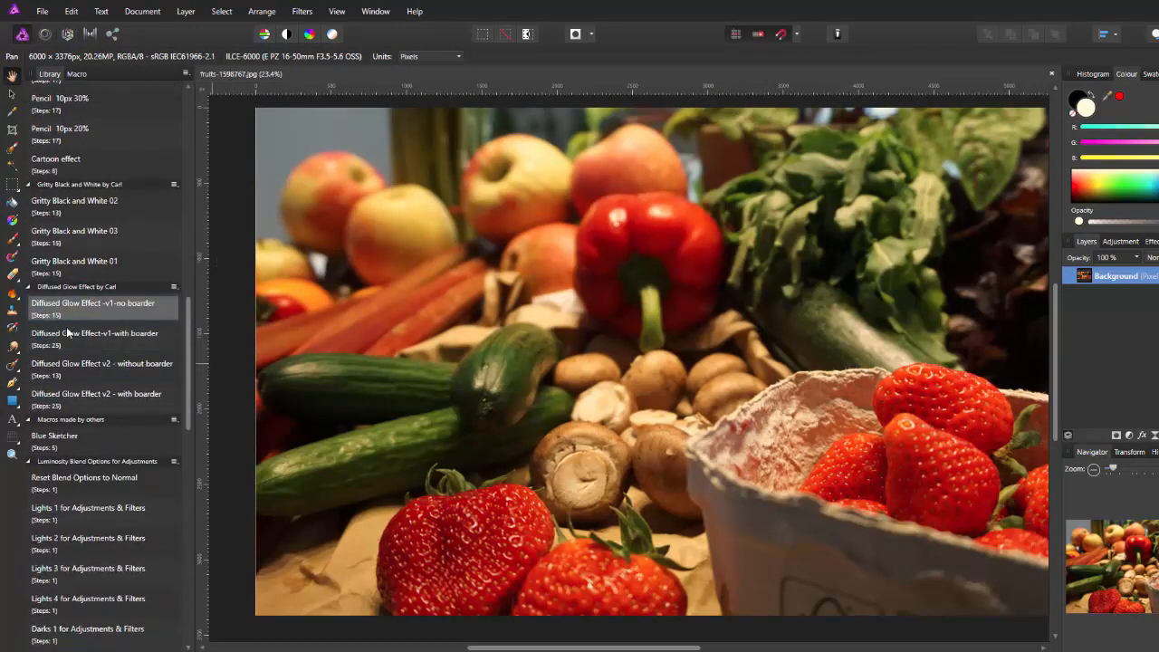
pyautogui.click(120, 314)
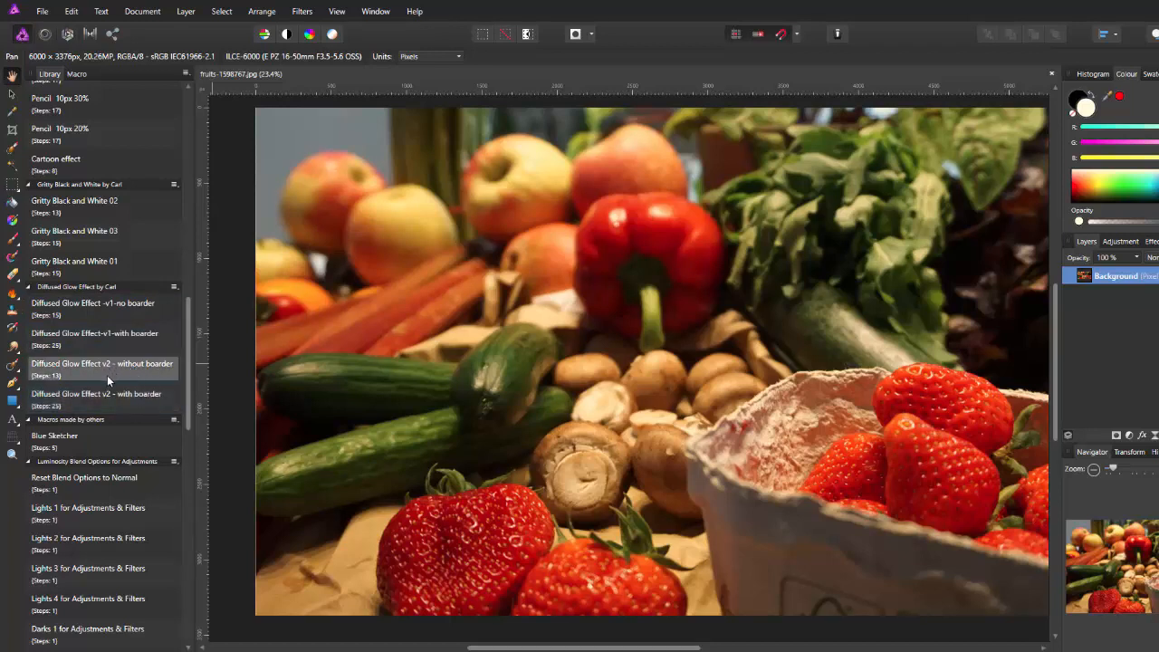
pyautogui.click(107, 375)
pyautogui.click(174, 288)
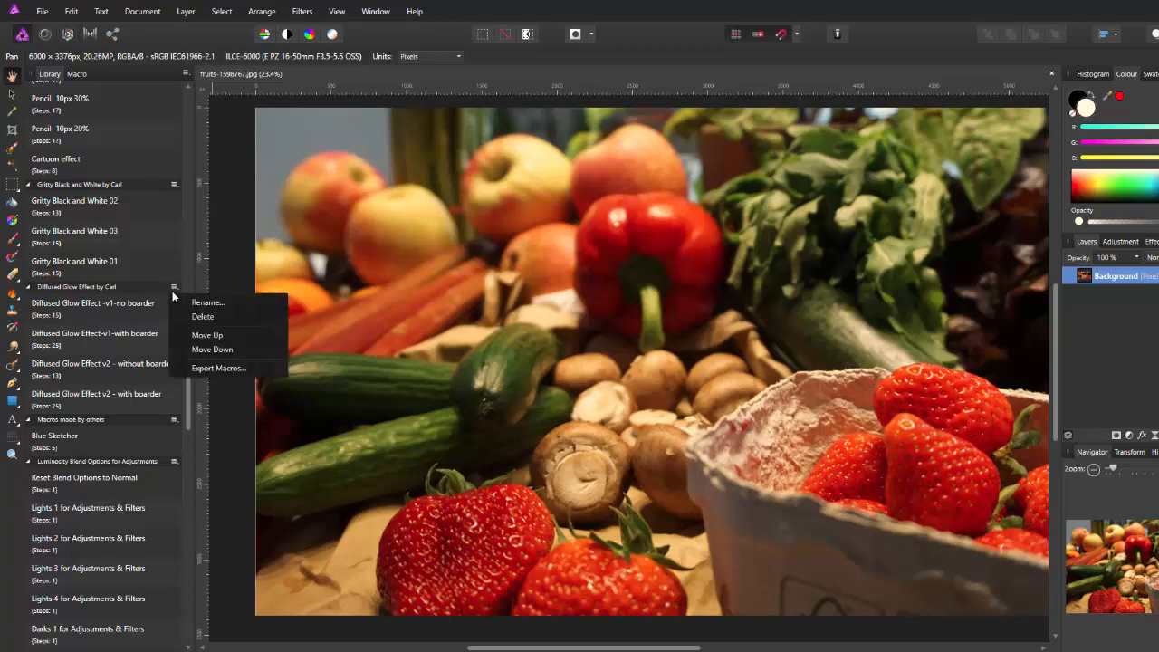
pyautogui.click(214, 369)
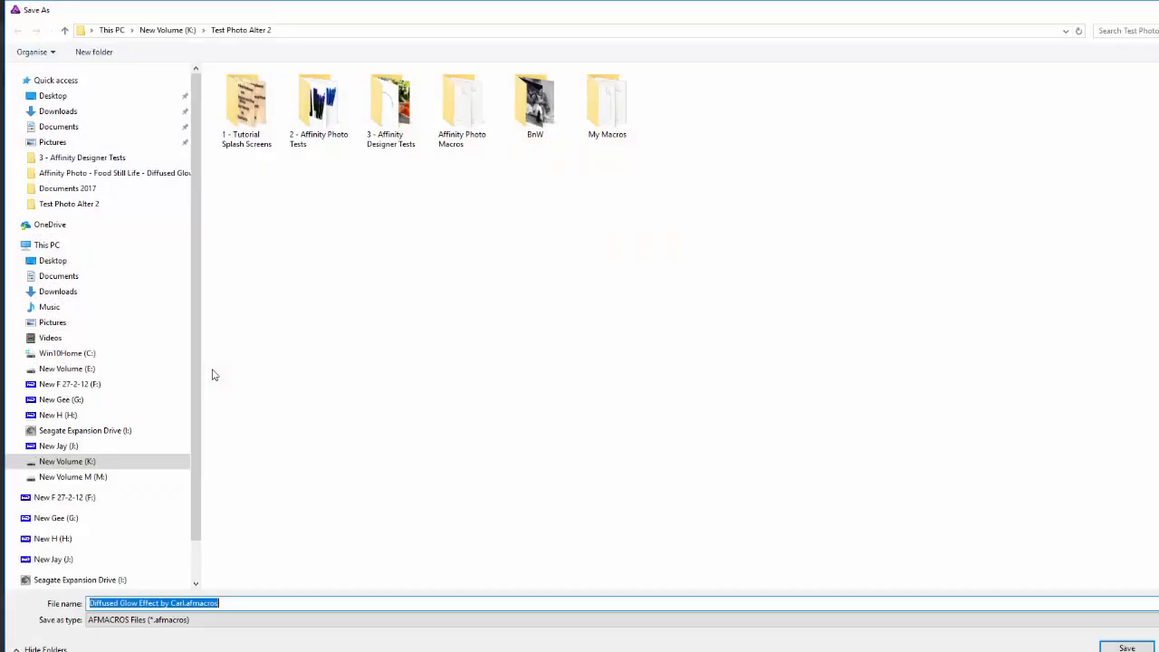
pyautogui.doubleClick(600, 120)
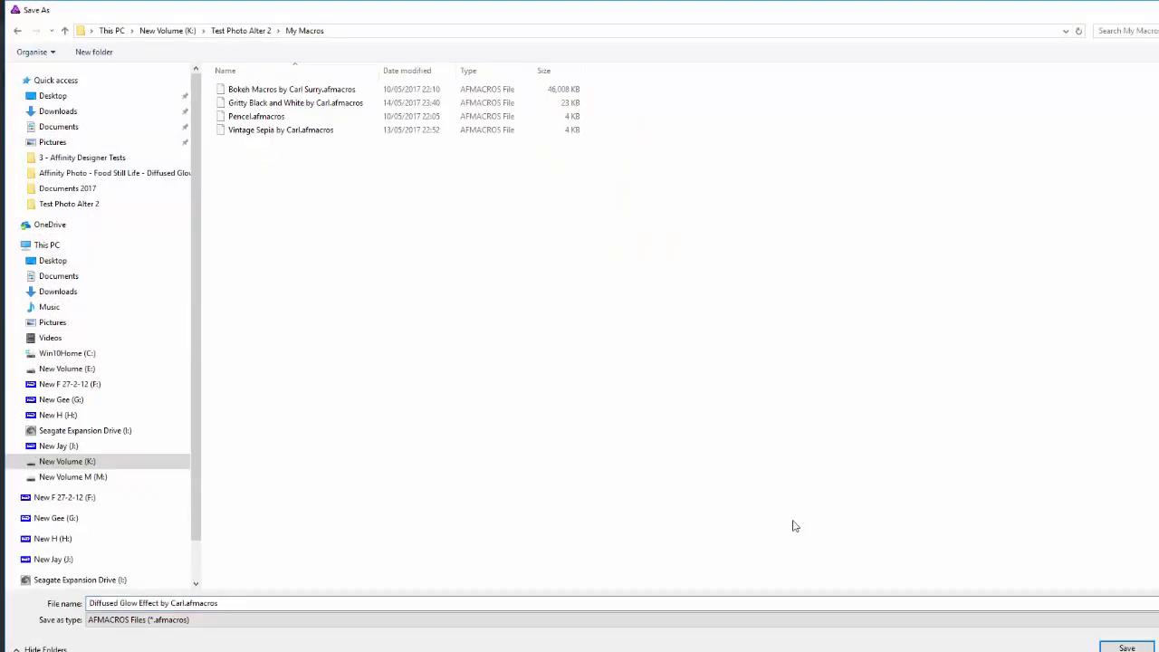
pyautogui.click(1127, 648)
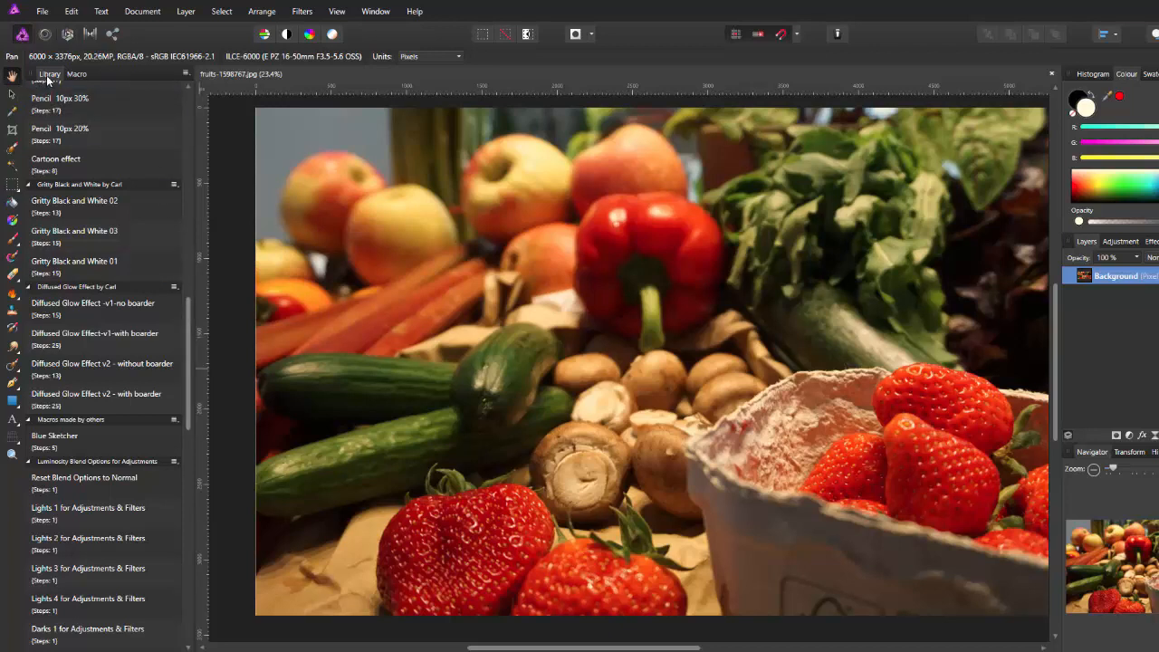
# Open the command for importing macros into the library.
pyautogui.click(187, 74)
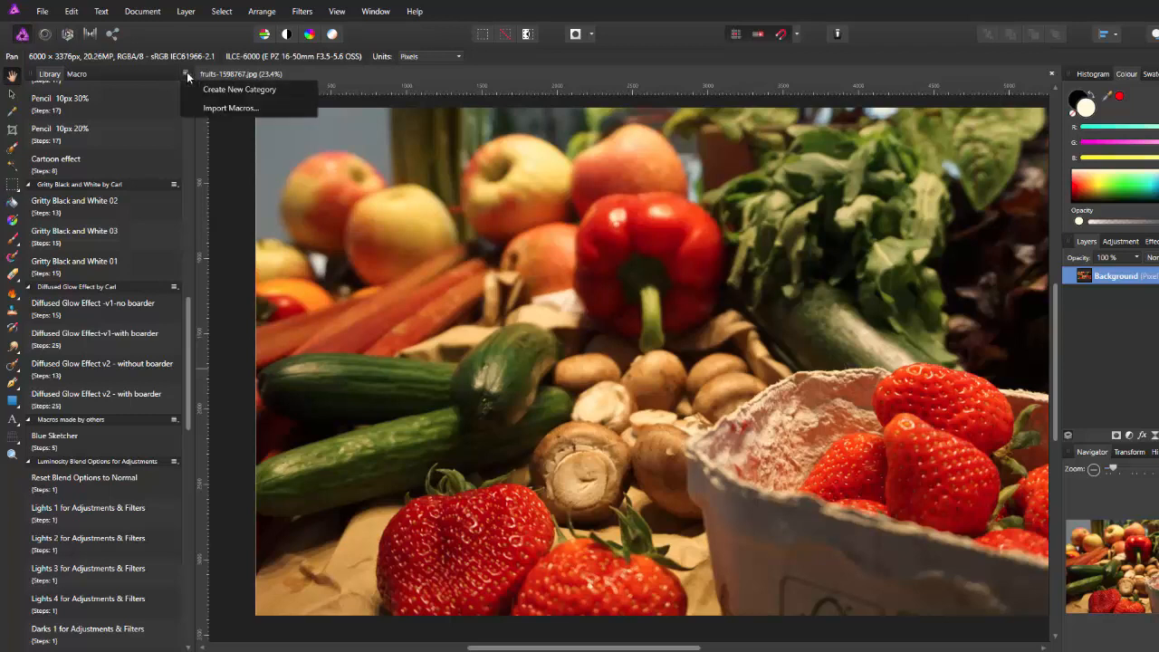
pyautogui.click(223, 108)
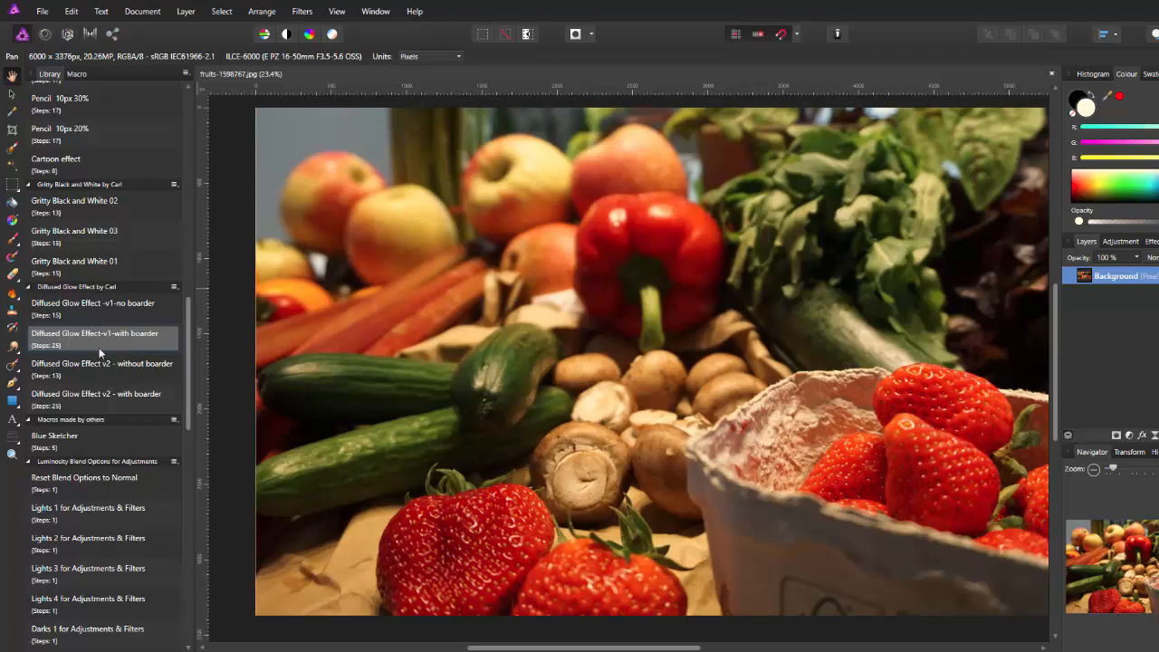
# Try the Diffused Glow Effect-v1-with boarder macro on the original fruit photo and undo it.
pyautogui.click(128, 331)
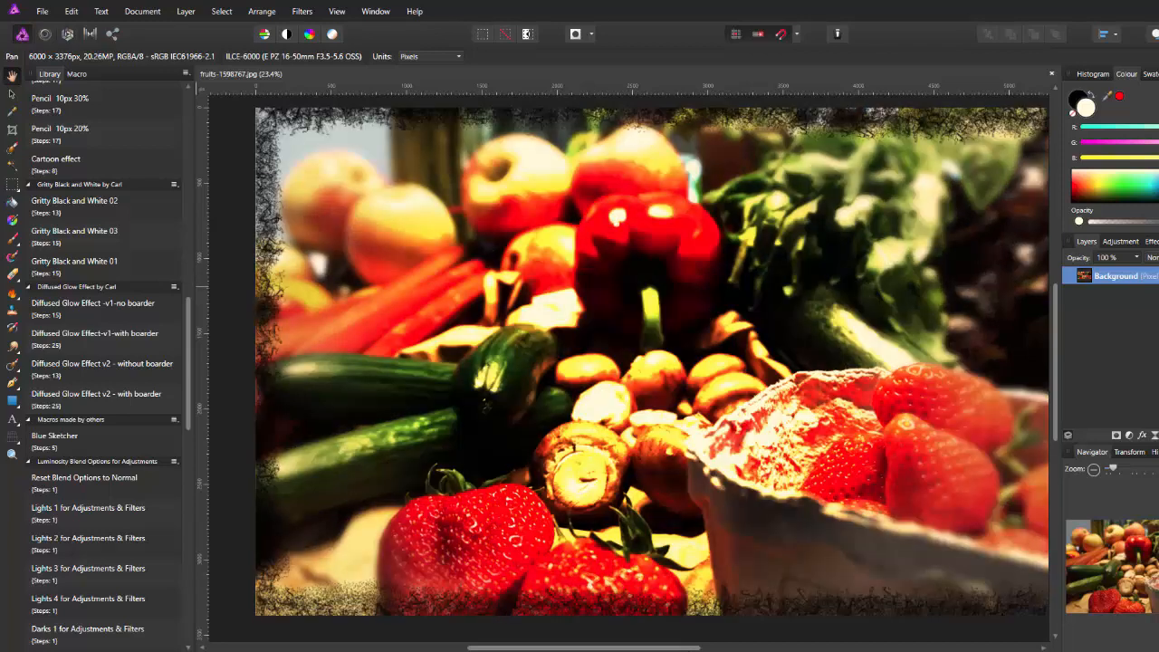
pyautogui.moveTo(678, 649); pyautogui.dragTo(696, 649)
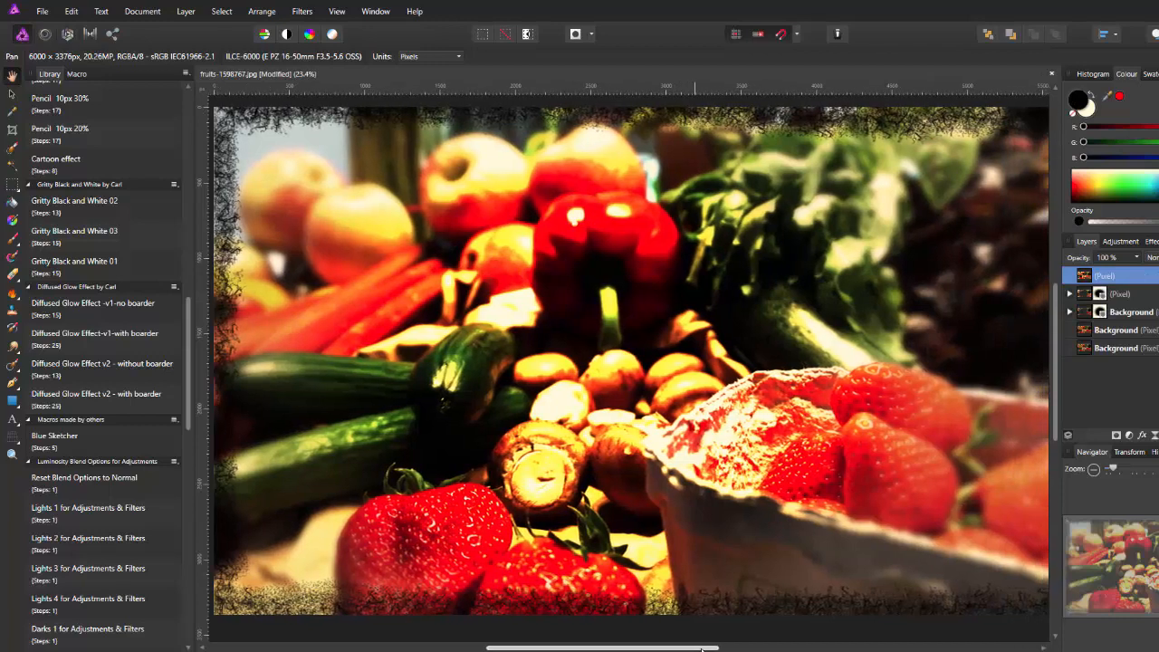
pyautogui.hotkey('ctrl', '0')
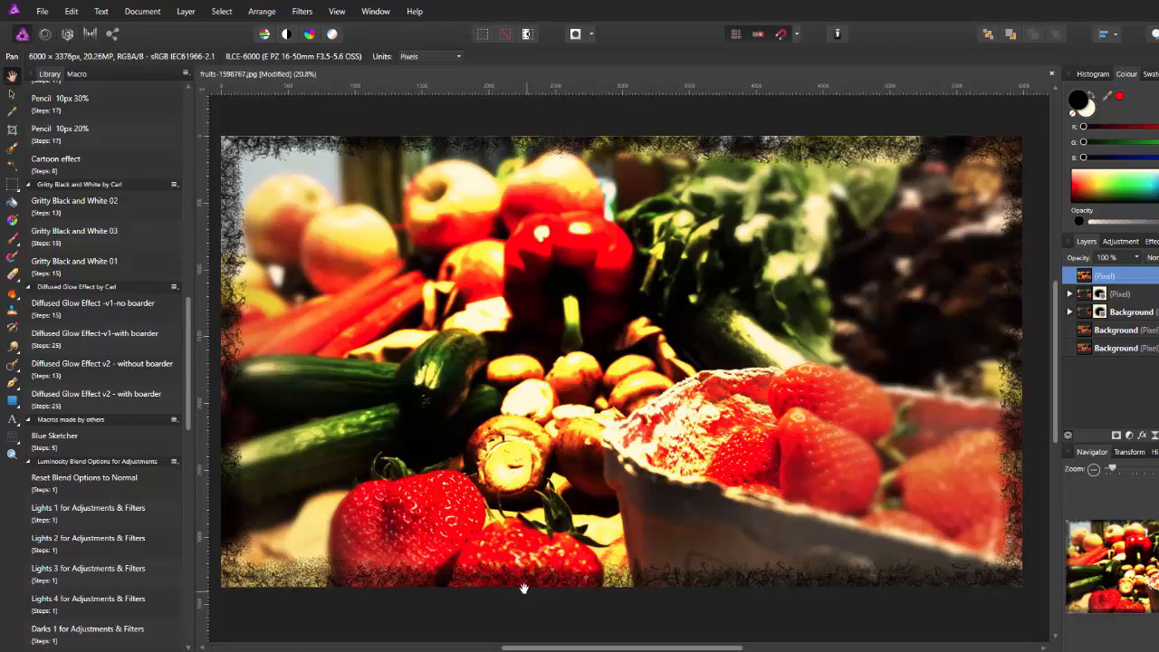
pyautogui.hotkey('ctrl', 'z')
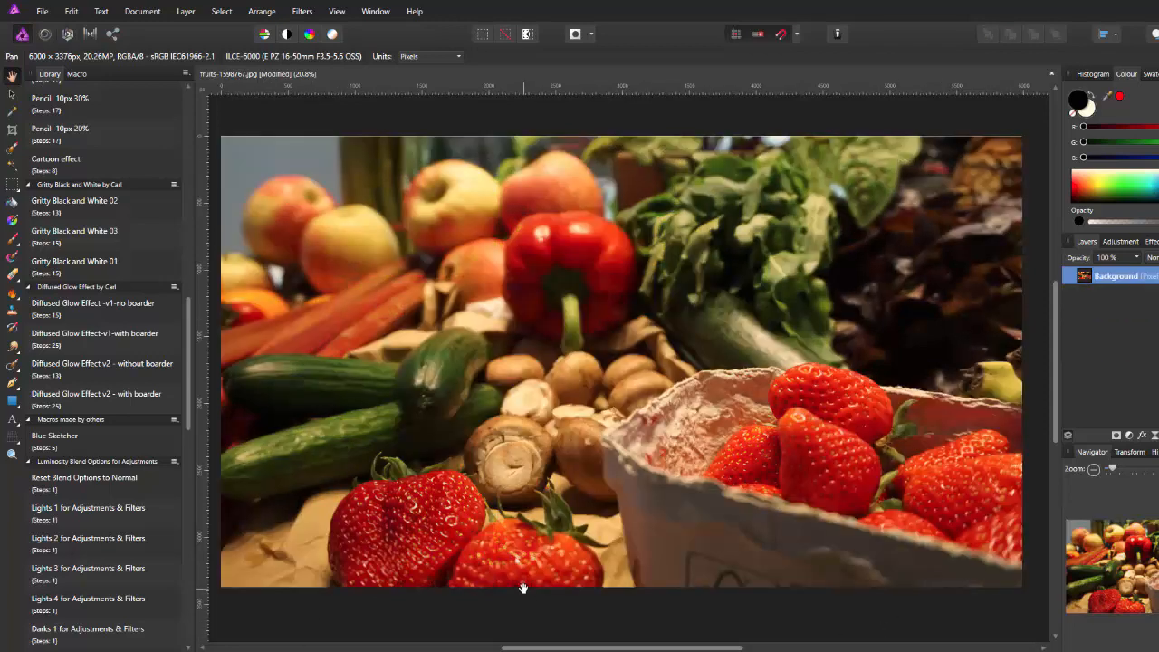